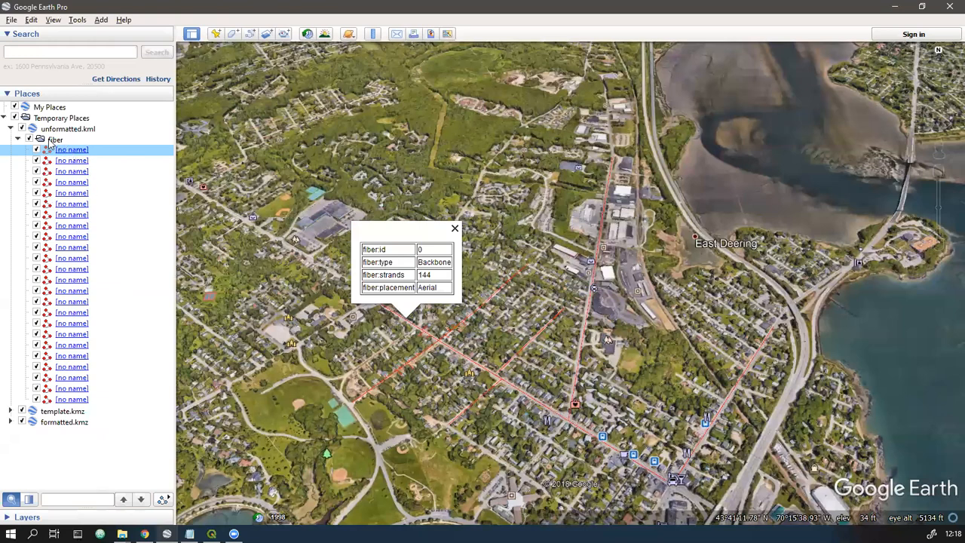
- Collapse unformatted.kml with its fiber folder and expand template.kmz down to the folders inside Network Lines
{"action": "left_click", "coordinate": [51, 140]}
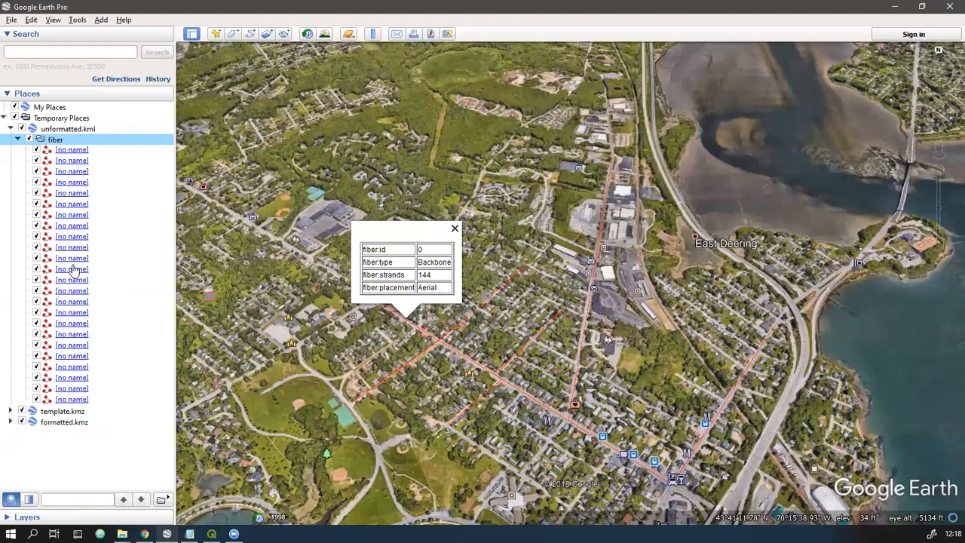
{"action": "left_click", "coordinate": [18, 140]}
{"action": "left_click", "coordinate": [11, 129]}
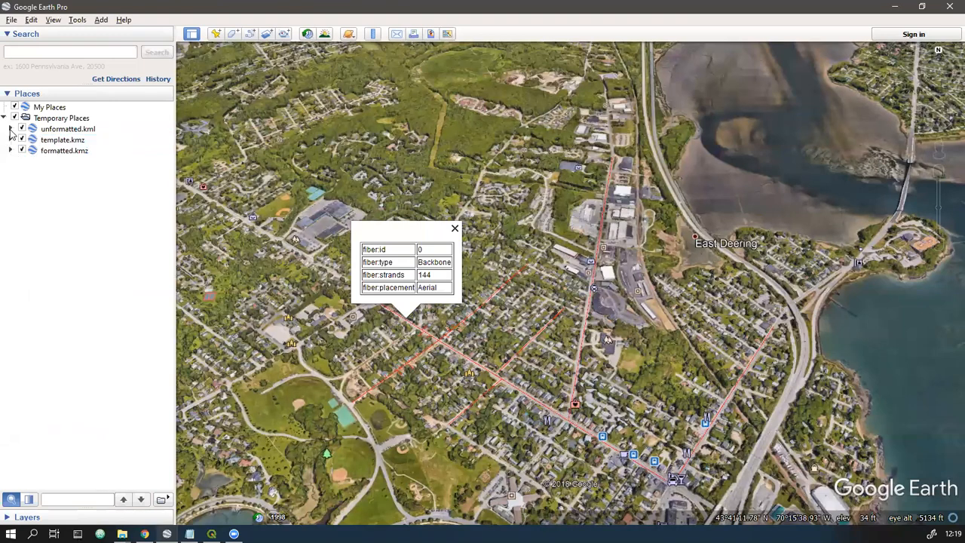
{"action": "left_click", "coordinate": [11, 139]}
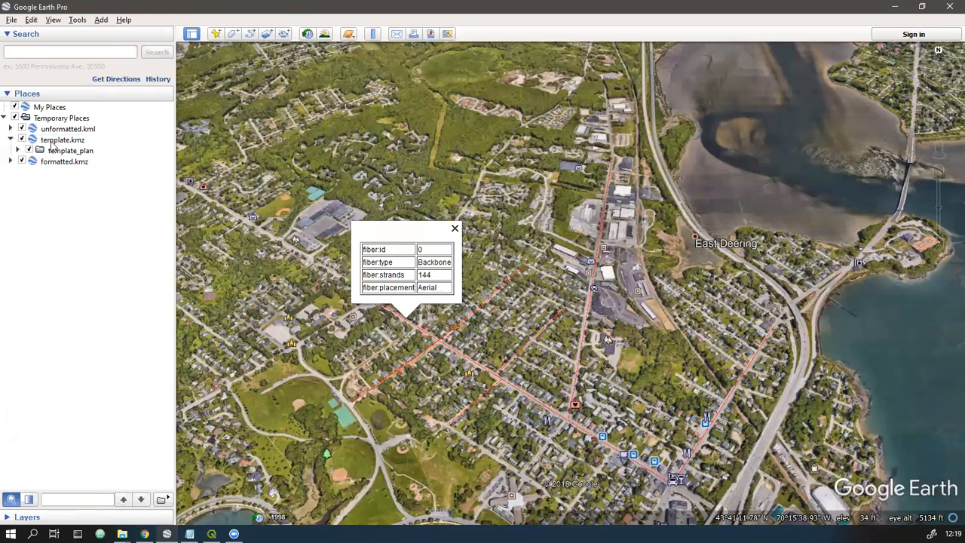
{"action": "left_click", "coordinate": [18, 151]}
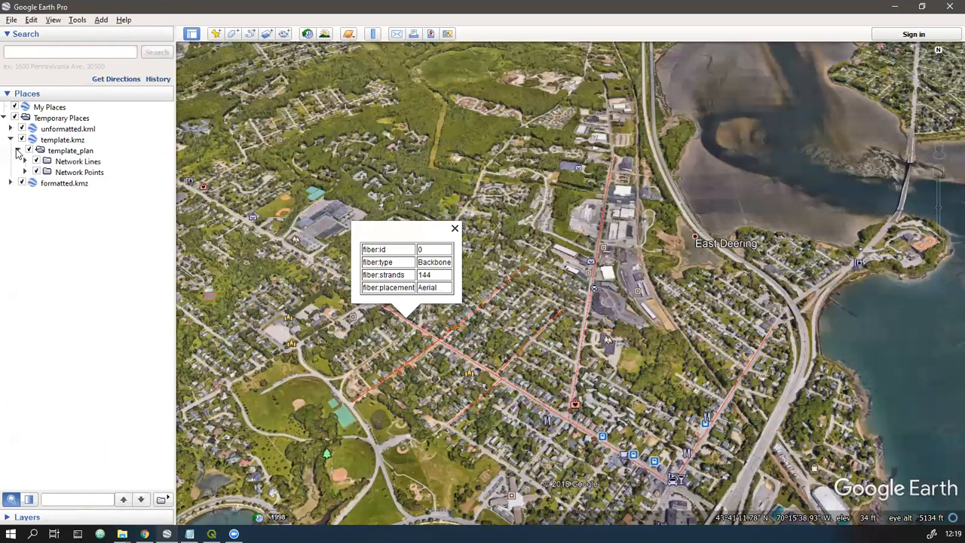
{"action": "left_click", "coordinate": [25, 162]}
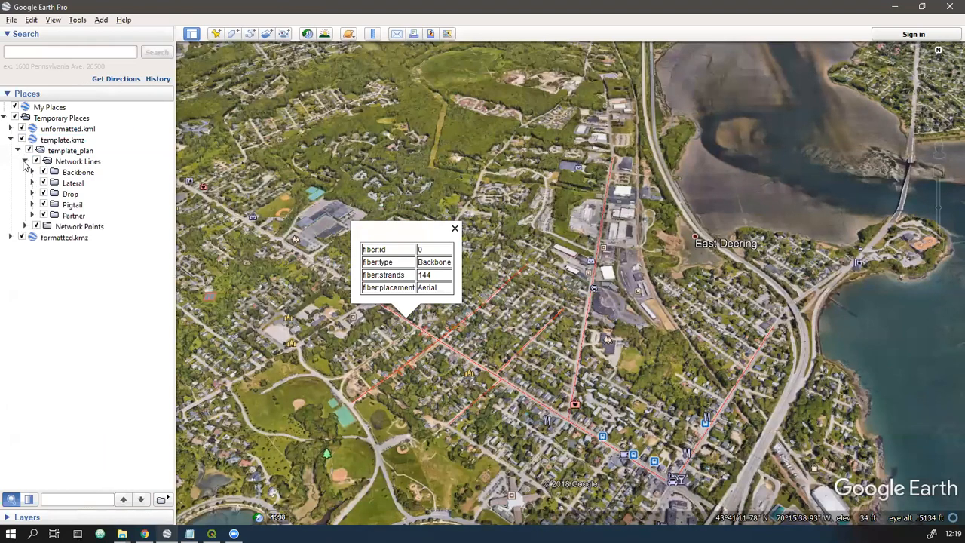
- Review the template's Network Lines folders and expand Backbone and Lateral to show their sample features
{"action": "left_click", "coordinate": [89, 165]}
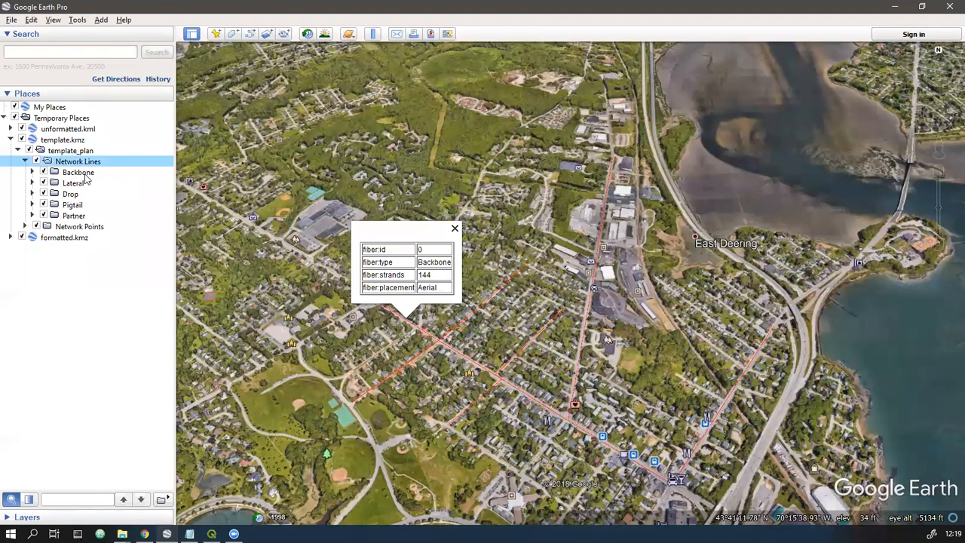
{"action": "left_click", "coordinate": [71, 174]}
{"action": "left_click", "coordinate": [72, 183]}
{"action": "left_click", "coordinate": [72, 194]}
{"action": "left_click", "coordinate": [74, 215]}
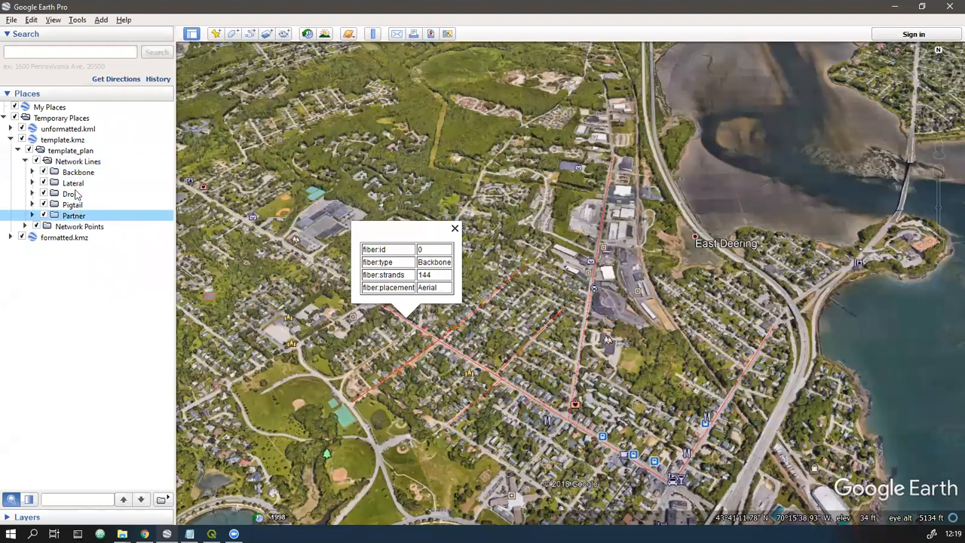
{"action": "left_click", "coordinate": [33, 172]}
{"action": "left_click", "coordinate": [32, 212]}
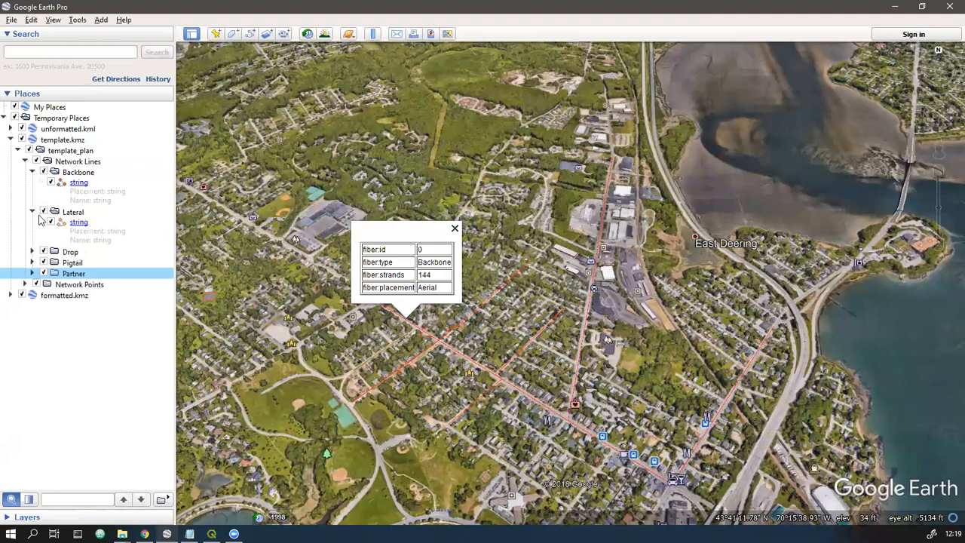
- Examine the attribute fields in the description of the template's Backbone string feature, then close its balloon
{"action": "left_click", "coordinate": [76, 198]}
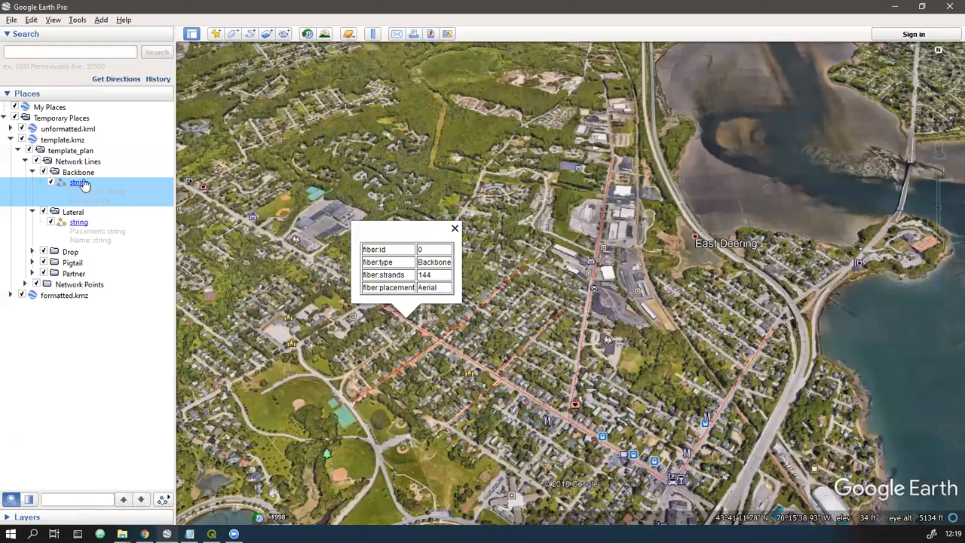
{"action": "left_click", "coordinate": [80, 185]}
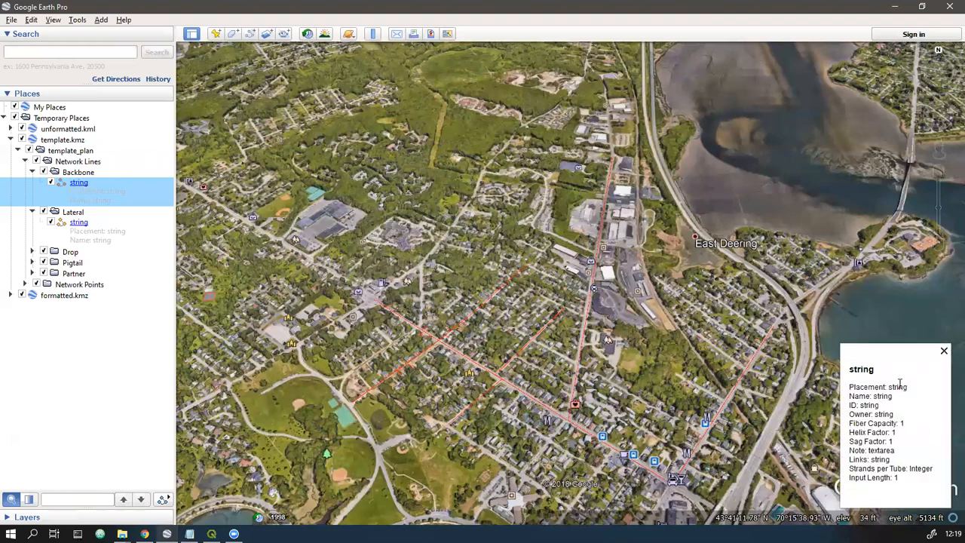
{"action": "left_click", "coordinate": [850, 388]}
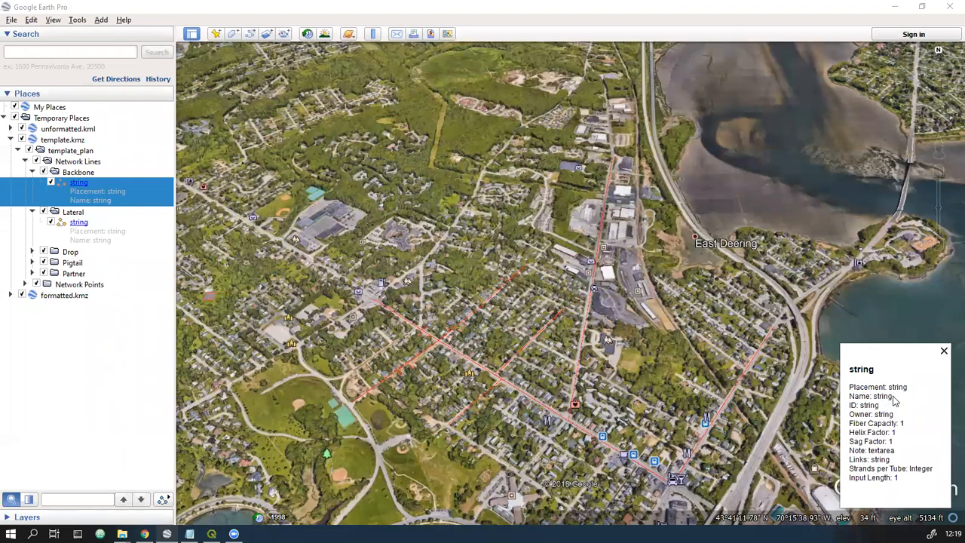
{"action": "left_click", "coordinate": [944, 351]}
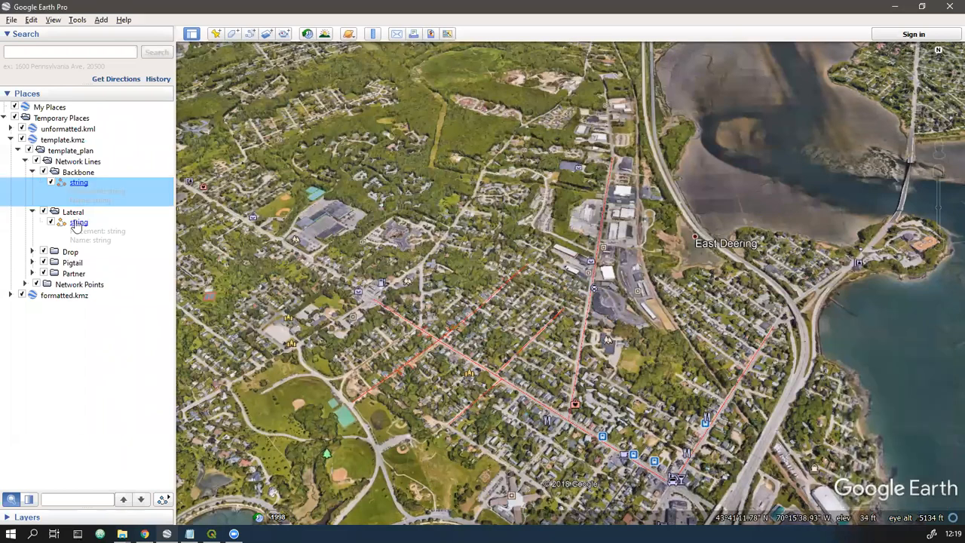
- Collapse template.kmz, expand the fiber folder of unformatted.kml and show the attributes of its first unnamed line
{"action": "left_click", "coordinate": [32, 173]}
{"action": "left_click", "coordinate": [24, 162]}
{"action": "left_click", "coordinate": [18, 150]}
{"action": "left_click", "coordinate": [10, 140]}
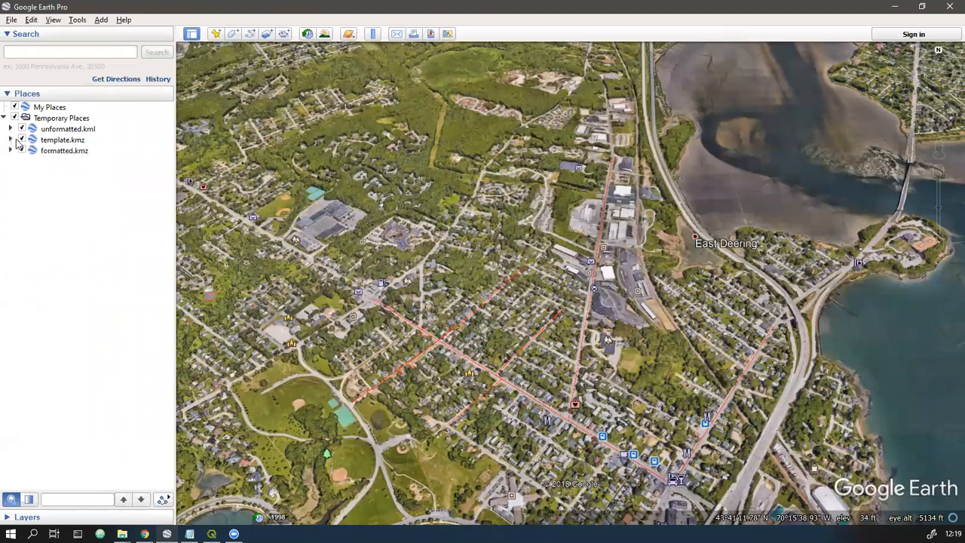
{"action": "left_click", "coordinate": [9, 129]}
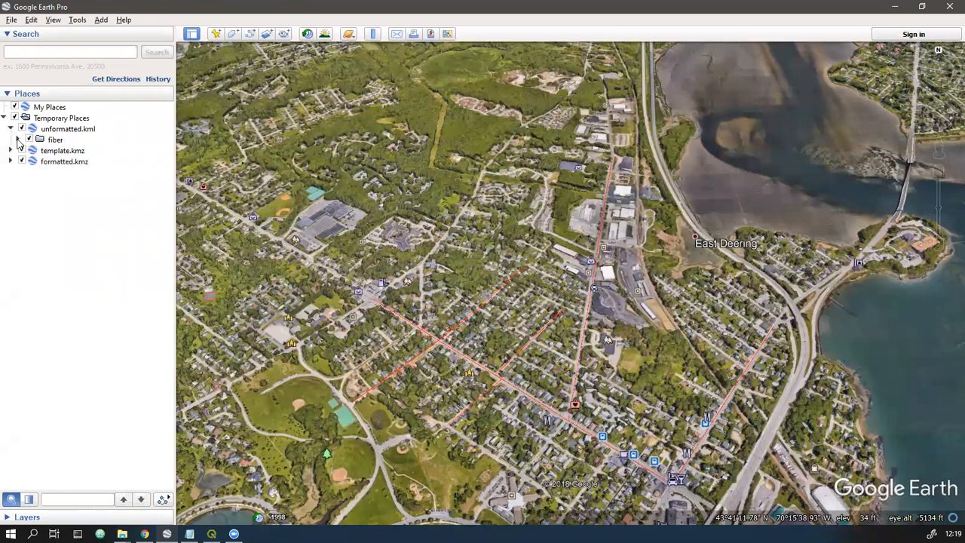
{"action": "left_click", "coordinate": [18, 139]}
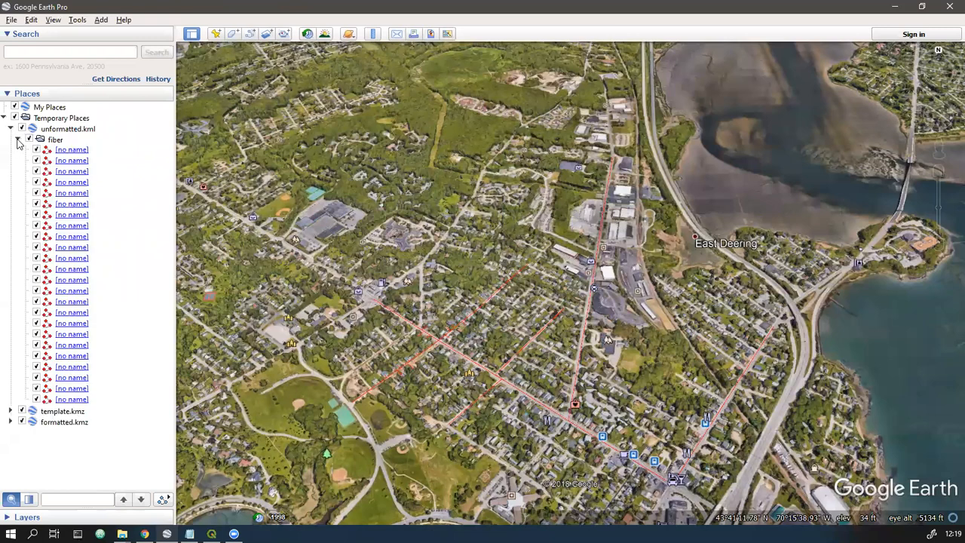
{"action": "left_click", "coordinate": [69, 151]}
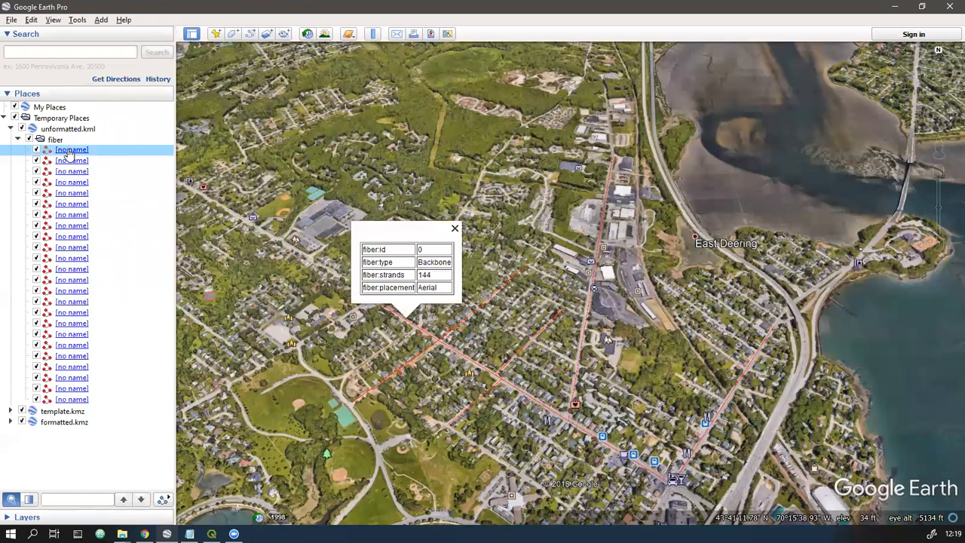
- Expand formatted.kmz and examine how the fiber lines are sorted into the Backbone and Lateral folders
{"action": "left_click", "coordinate": [10, 422]}
{"action": "scroll", "coordinate": [38, 415], "scroll_direction": "down", "scroll_amount": 5}
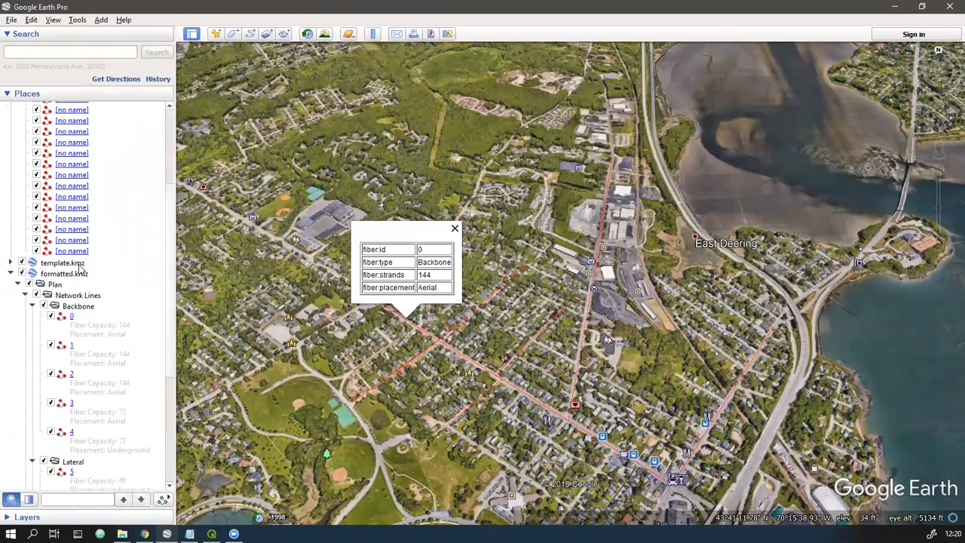
{"action": "left_click", "coordinate": [33, 421]}
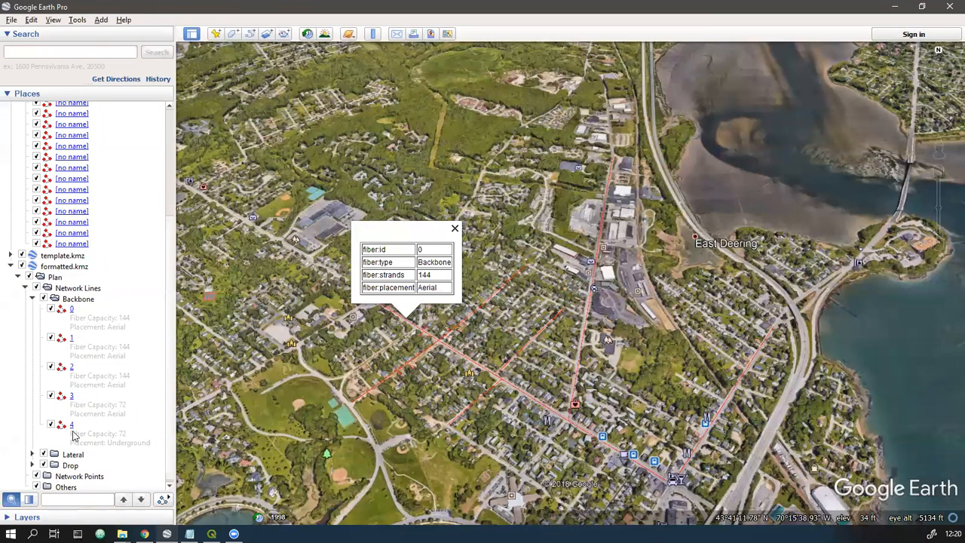
{"action": "left_click", "coordinate": [32, 454]}
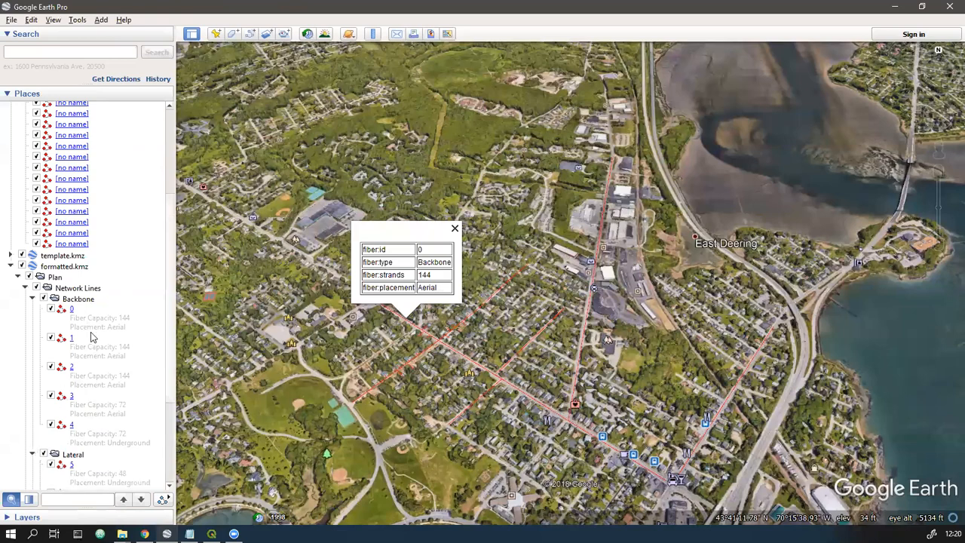
{"action": "scroll", "coordinate": [90, 334], "scroll_direction": "down", "scroll_amount": 3}
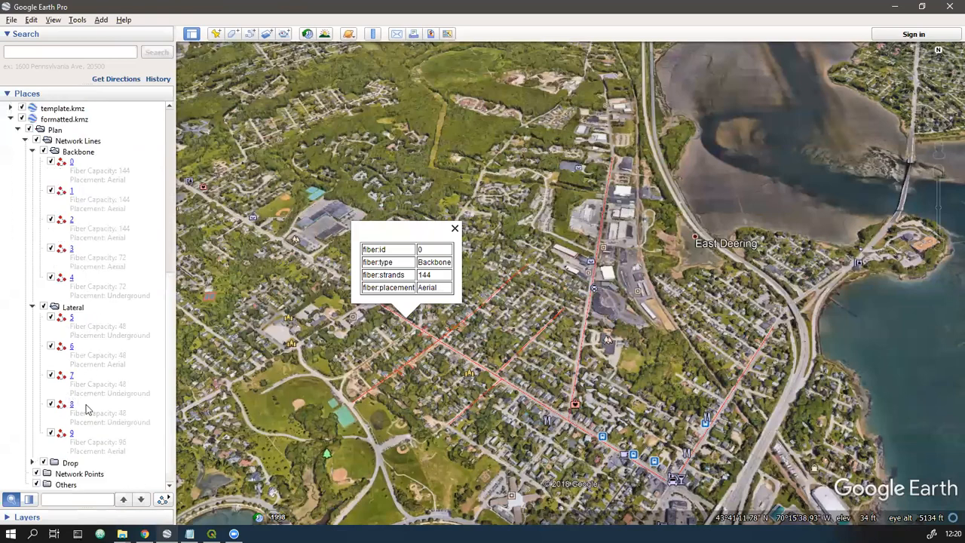
{"action": "left_click", "coordinate": [33, 307]}
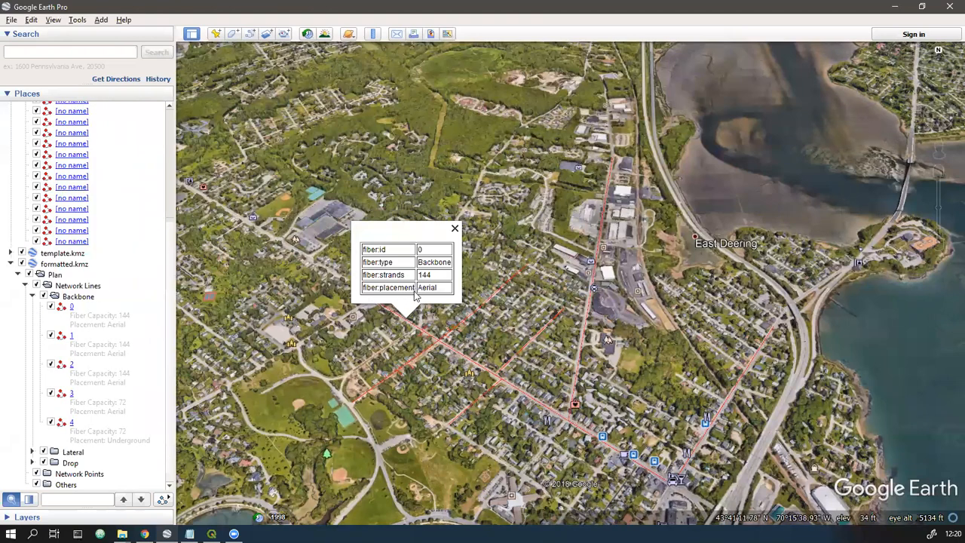
- Open the properties of Backbone line 0 in formatted.kmz and examine its name and description
{"action": "right_click", "coordinate": [82, 316]}
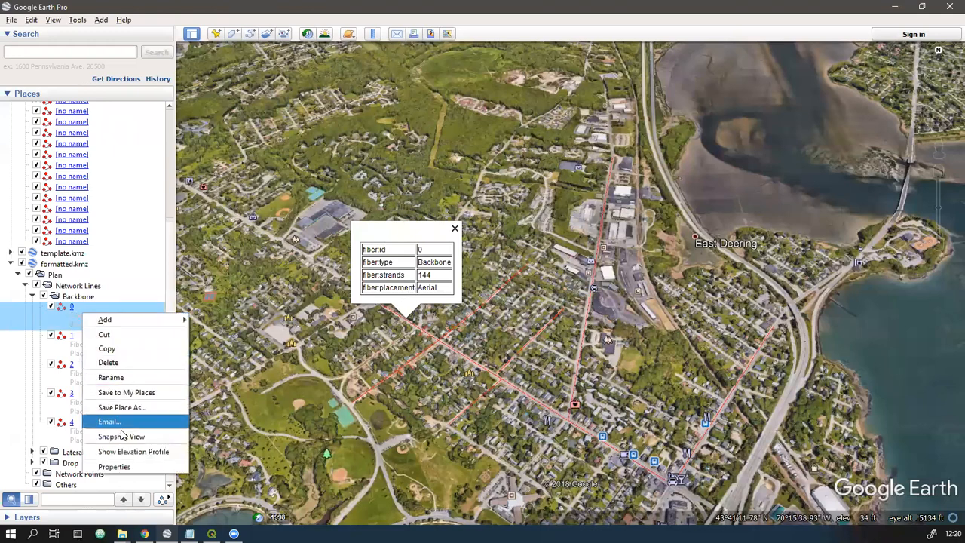
{"action": "left_click", "coordinate": [114, 467]}
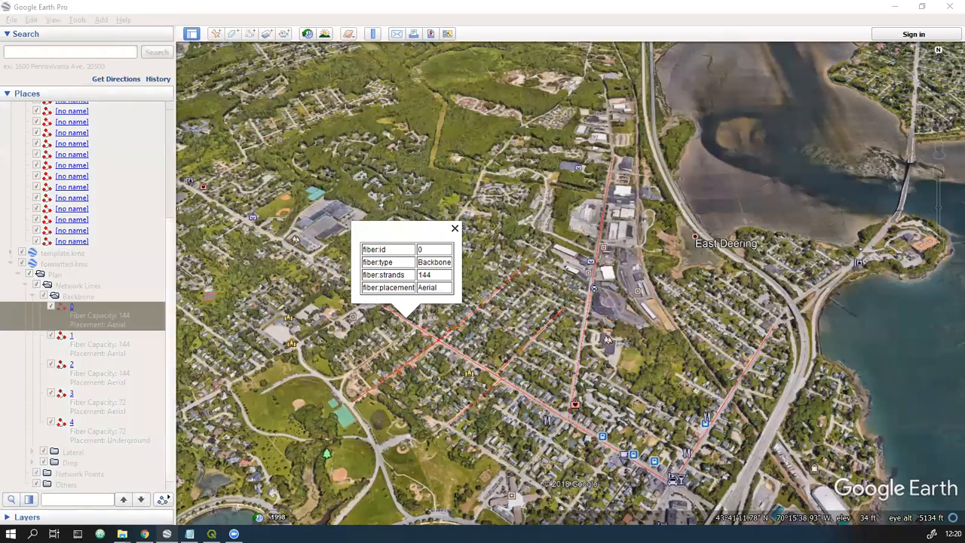
{"action": "left_click", "coordinate": [535, 147]}
{"action": "left_click_drag", "start_coordinate": [576, 208], "coordinate": [511, 205]}
{"action": "left_click", "coordinate": [581, 230]}
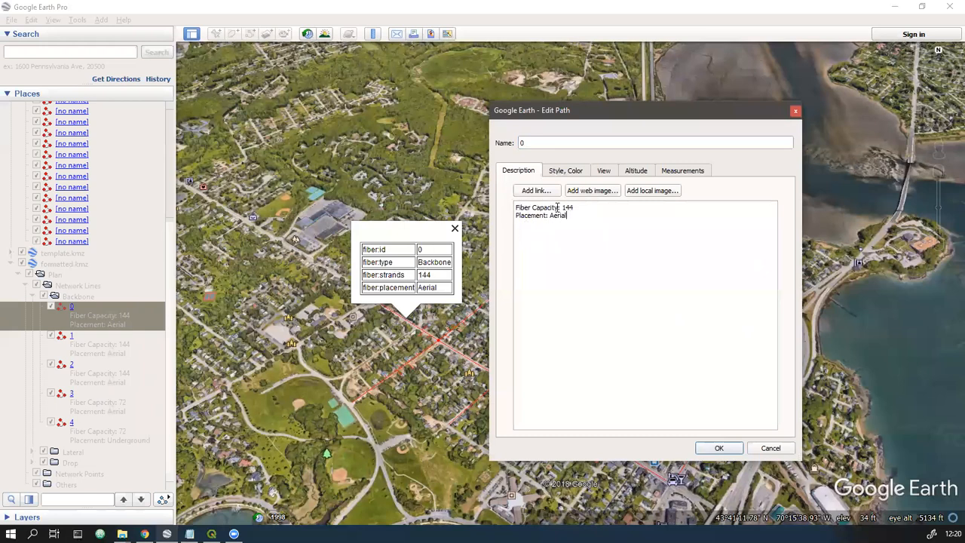
- Compare the Fiber Capacity and Placement entries in line 0's description with the unformatted line's attributes, then close the properties
{"action": "left_click_drag", "start_coordinate": [560, 208], "coordinate": [503, 211]}
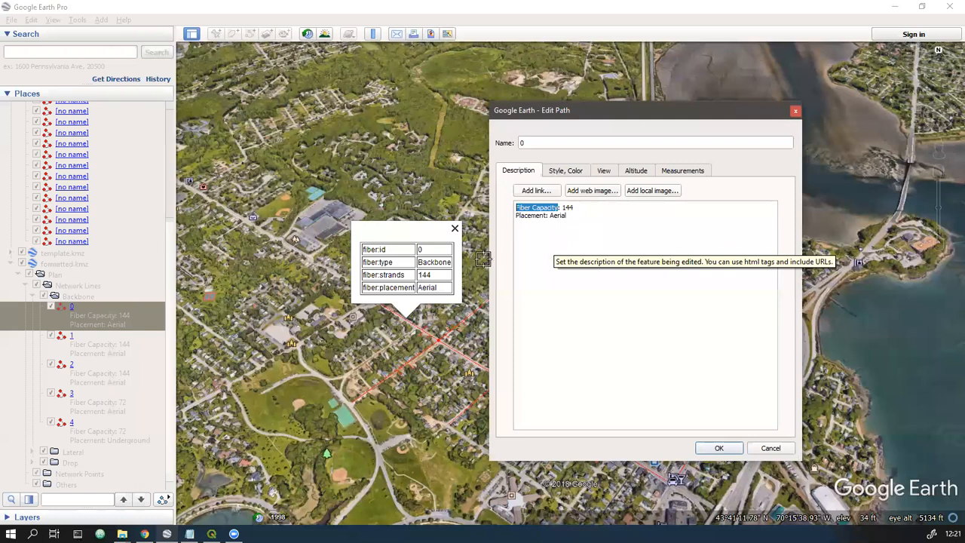
{"action": "double_click", "coordinate": [396, 287]}
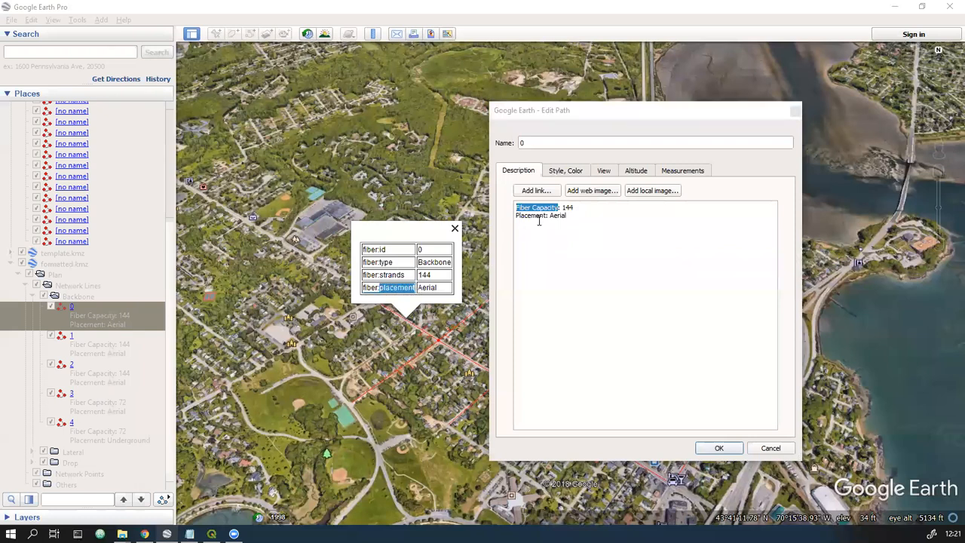
{"action": "left_click", "coordinate": [567, 217]}
{"action": "left_click_drag", "start_coordinate": [567, 217], "coordinate": [503, 217]}
{"action": "left_click", "coordinate": [541, 217]}
{"action": "left_click_drag", "start_coordinate": [549, 217], "coordinate": [508, 217]}
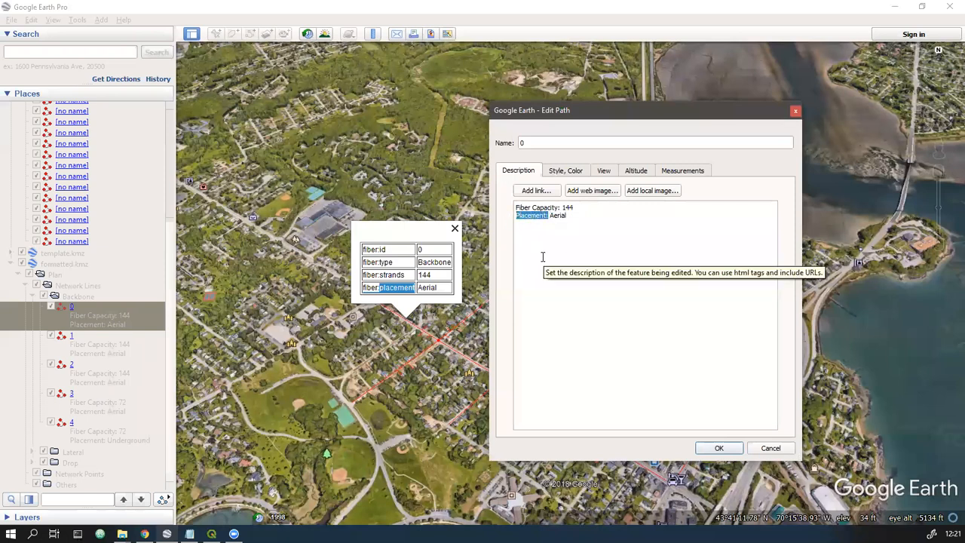
{"action": "left_click_drag", "start_coordinate": [550, 217], "coordinate": [592, 216]}
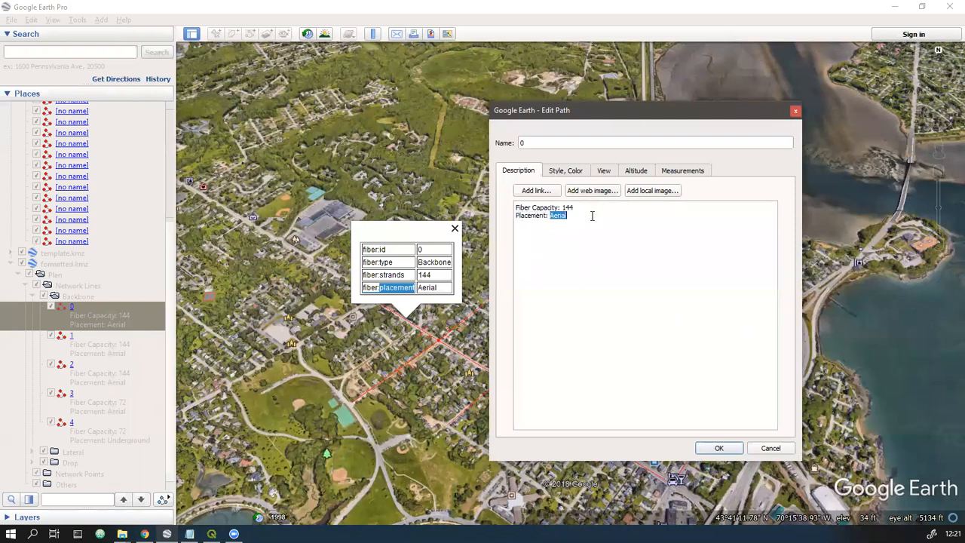
{"action": "left_click", "coordinate": [578, 217]}
{"action": "left_click", "coordinate": [715, 447]}
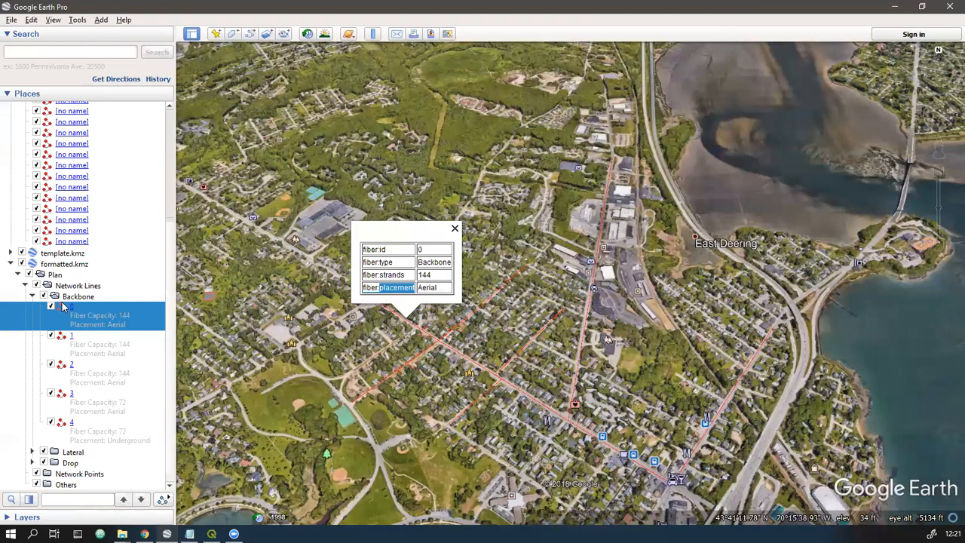
- Collapse the Backbone folder in formatted.kmz and the whole unformatted.kml tree with its fiber folder
{"action": "left_click", "coordinate": [32, 297]}
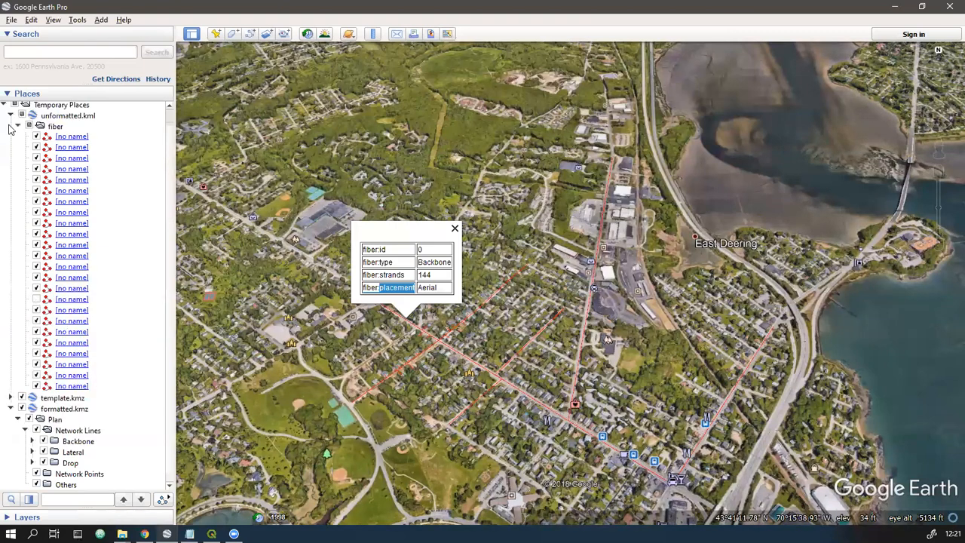
{"action": "left_click", "coordinate": [13, 119]}
{"action": "left_click", "coordinate": [15, 127]}
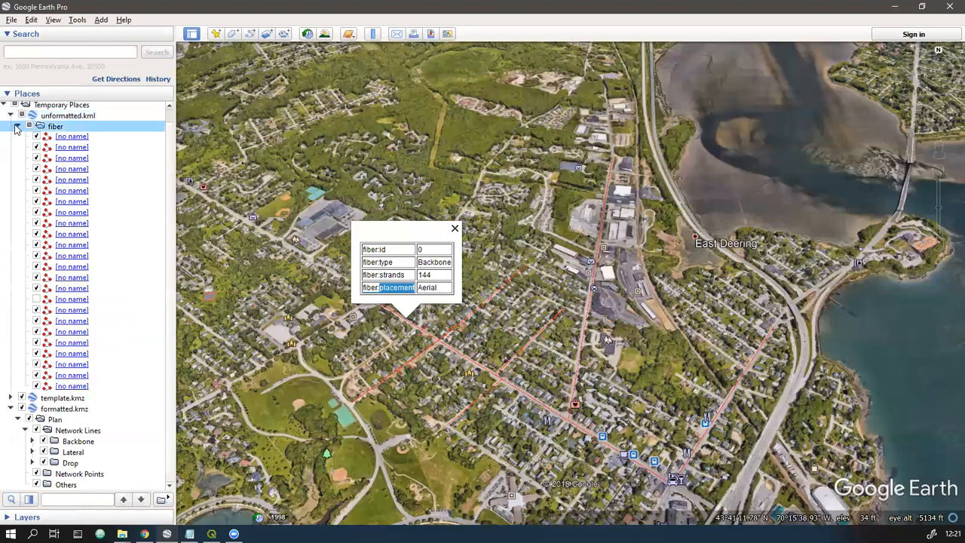
{"action": "left_click", "coordinate": [17, 127]}
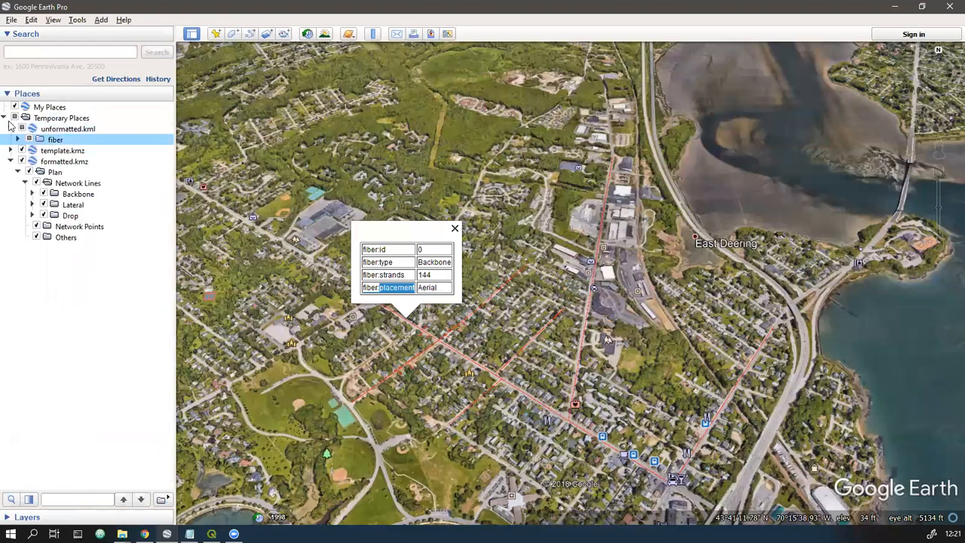
{"action": "left_click", "coordinate": [11, 129]}
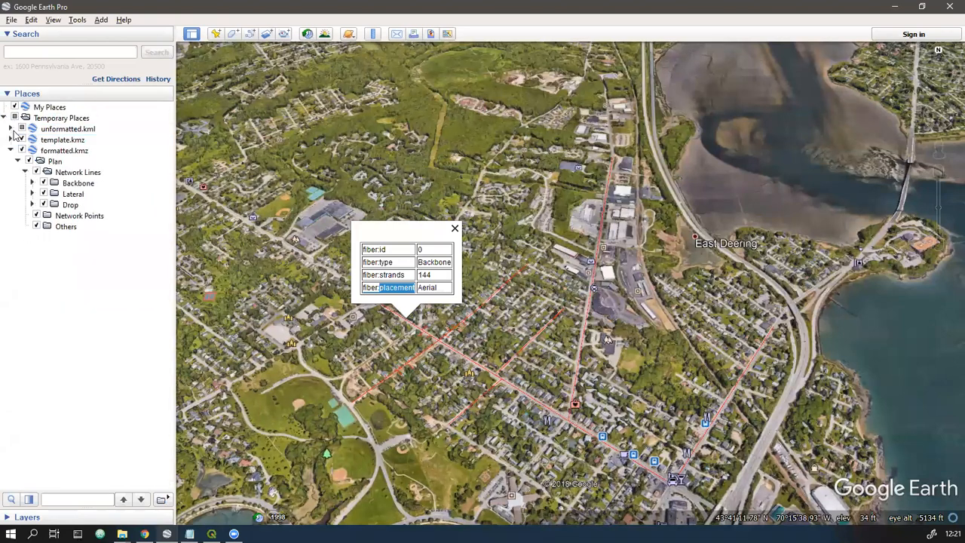
- Add a folder named Splice Closure inside the Network Points folder of formatted.kmz
{"action": "left_click", "coordinate": [73, 216]}
{"action": "right_click", "coordinate": [97, 220]}
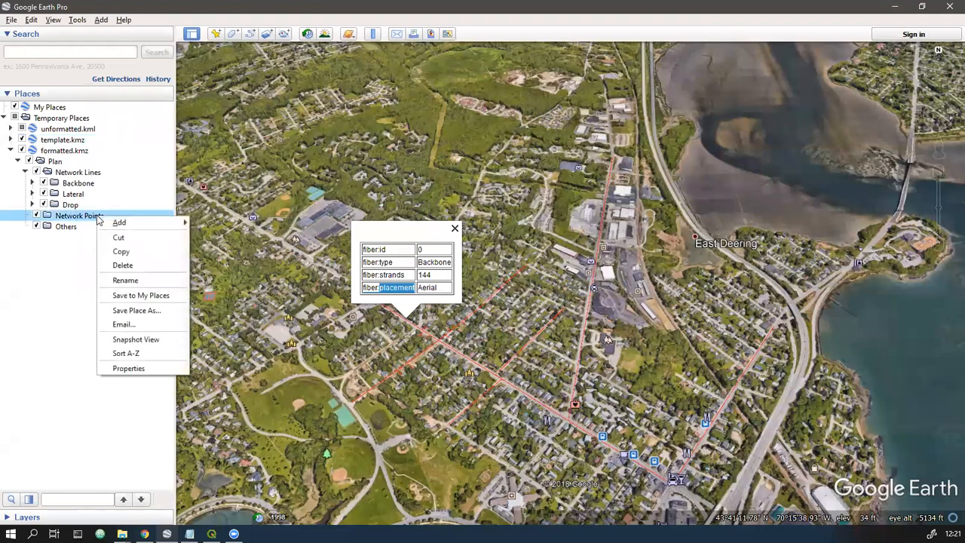
{"action": "mouse_move", "coordinate": [120, 222]}
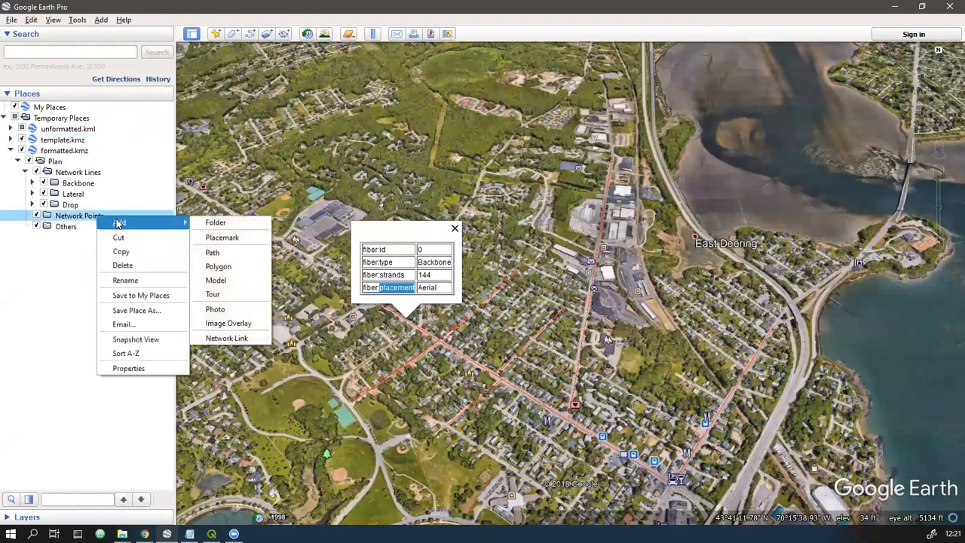
{"action": "left_click", "coordinate": [215, 223]}
{"action": "type", "text": "Splice Closure"}
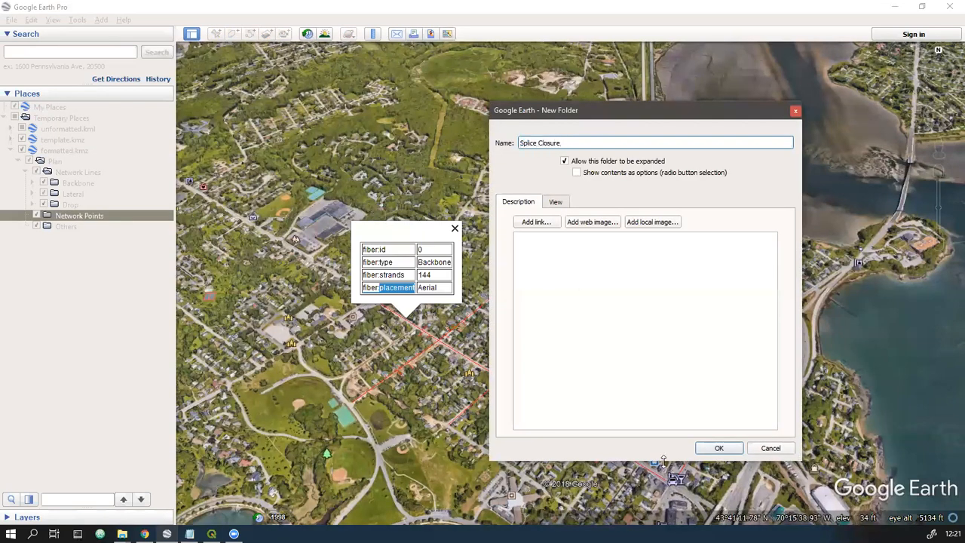
{"action": "left_click", "coordinate": [719, 448]}
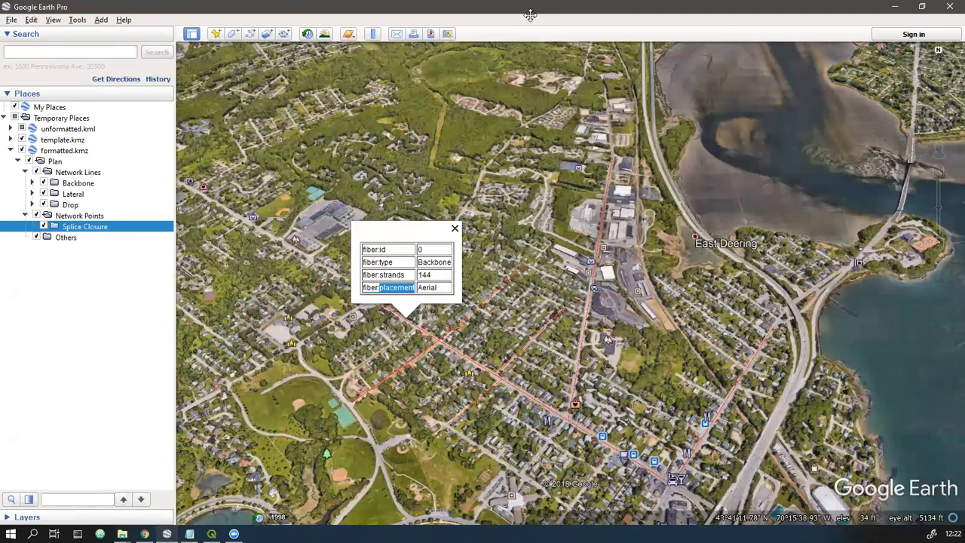
- Switch to the presentation slide on Shapefile formatting
{"action": "key", "text": "alt+Tab"}
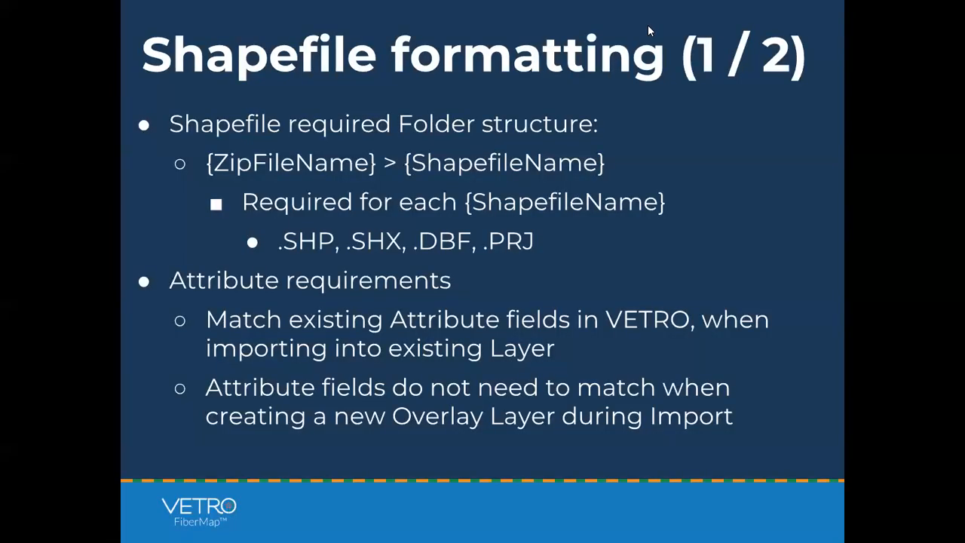
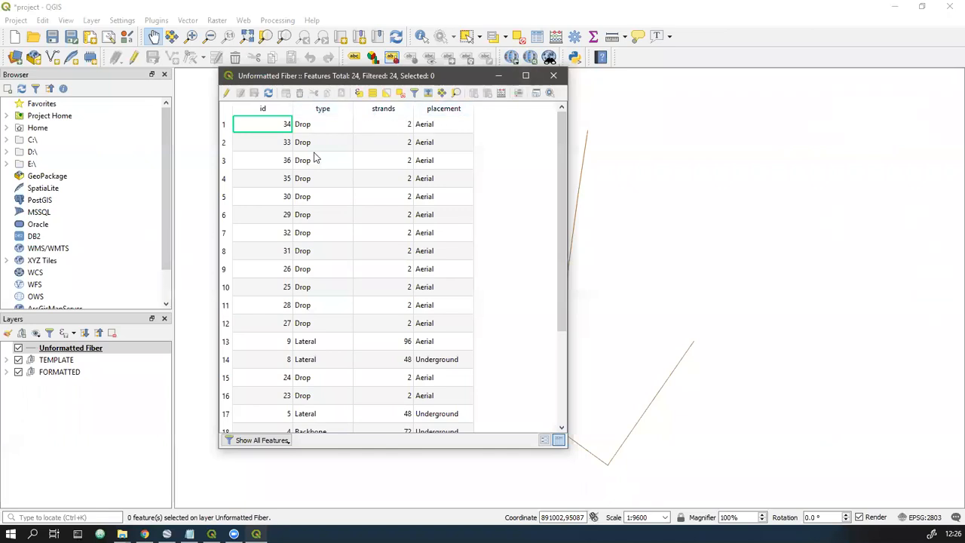
- Review the type, strands and placement fields in the Unformatted Fiber attribute table, then close it
{"action": "scroll", "coordinate": [318, 311], "scroll_direction": "down", "scroll_amount": 3}
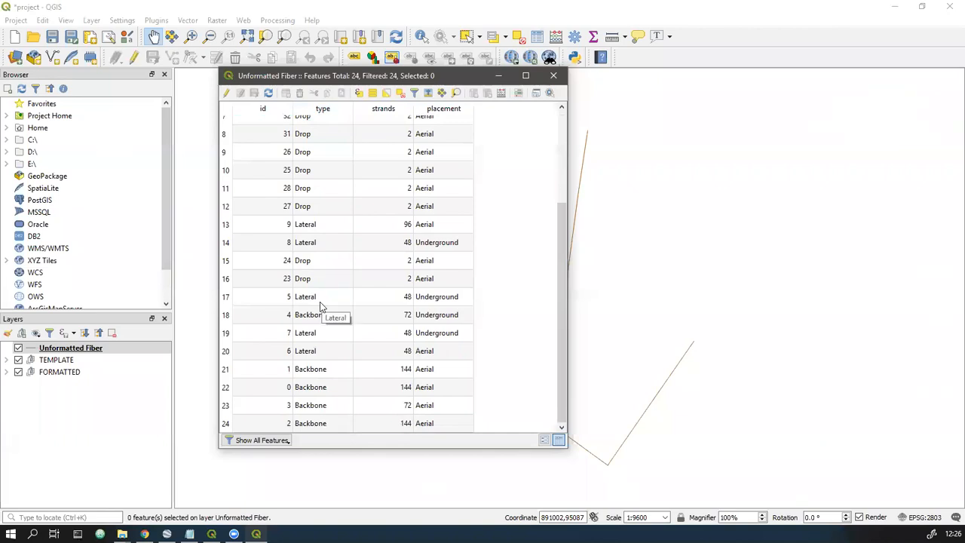
{"action": "scroll", "coordinate": [317, 300], "scroll_direction": "up", "scroll_amount": 3}
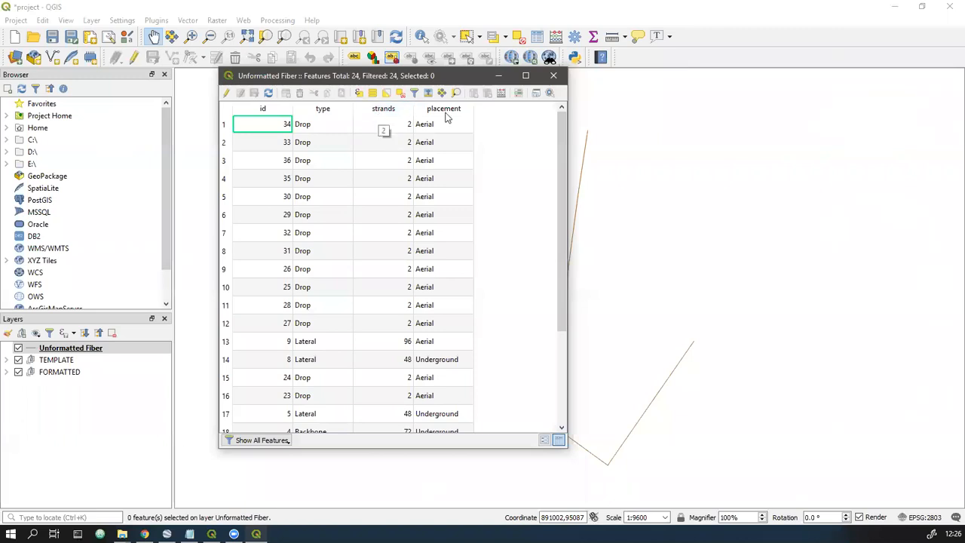
{"action": "left_click", "coordinate": [552, 76]}
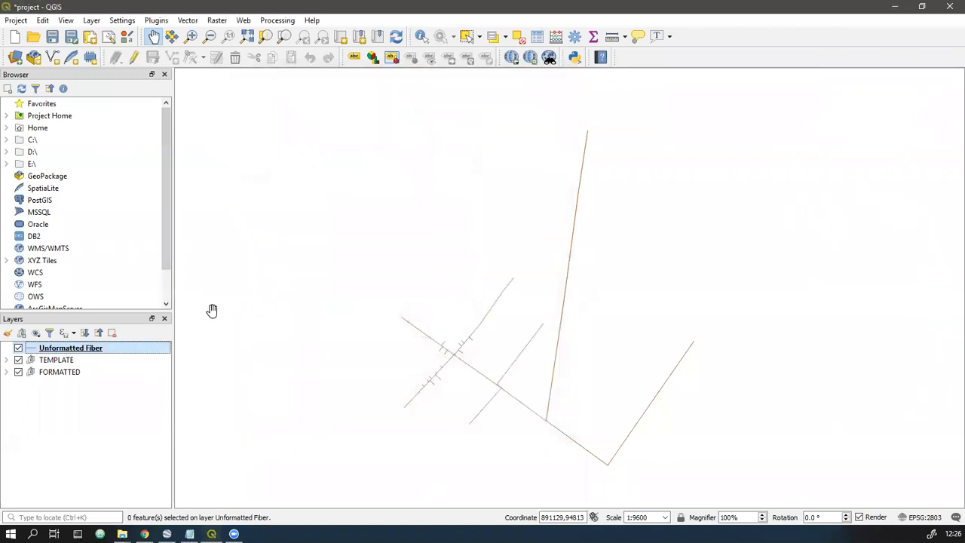
- Check the geometry type and CRS in the Unformatted Fiber layer's information properties, then close the properties
{"action": "right_click", "coordinate": [129, 349]}
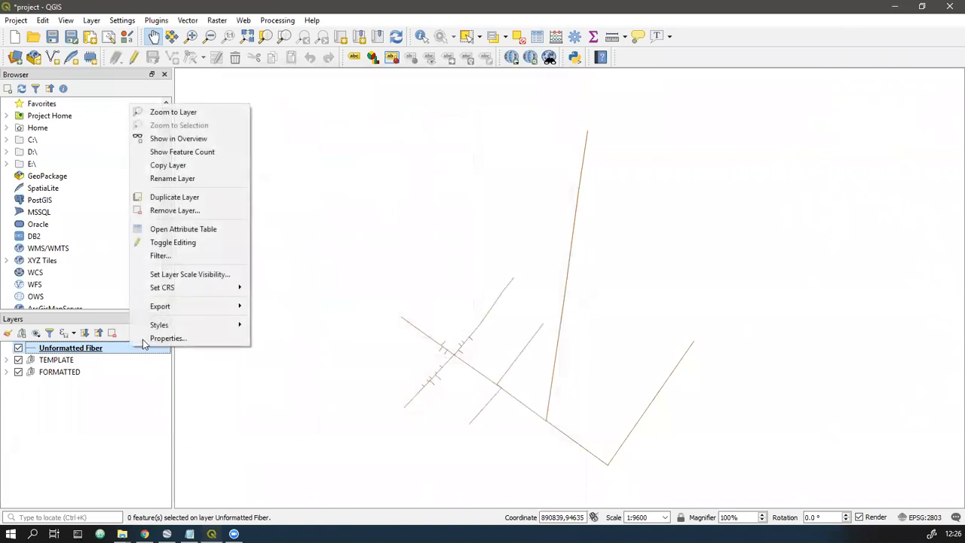
{"action": "left_click", "coordinate": [168, 340]}
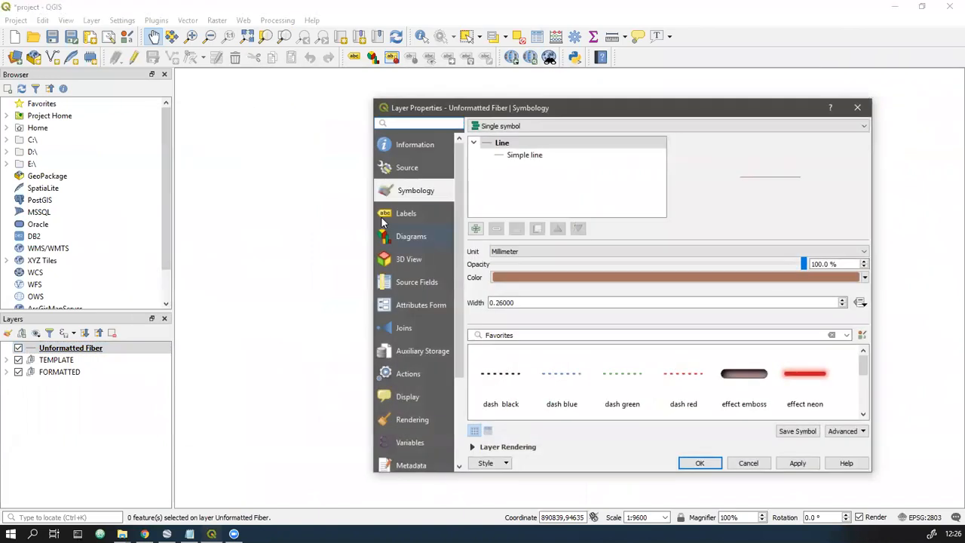
{"action": "left_click", "coordinate": [404, 147]}
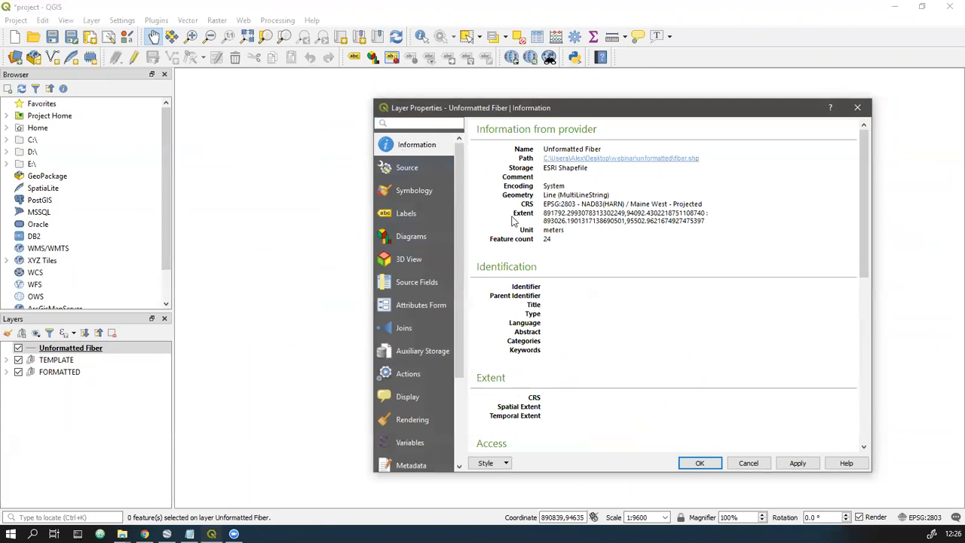
{"action": "left_click_drag", "start_coordinate": [560, 196], "coordinate": [609, 196]}
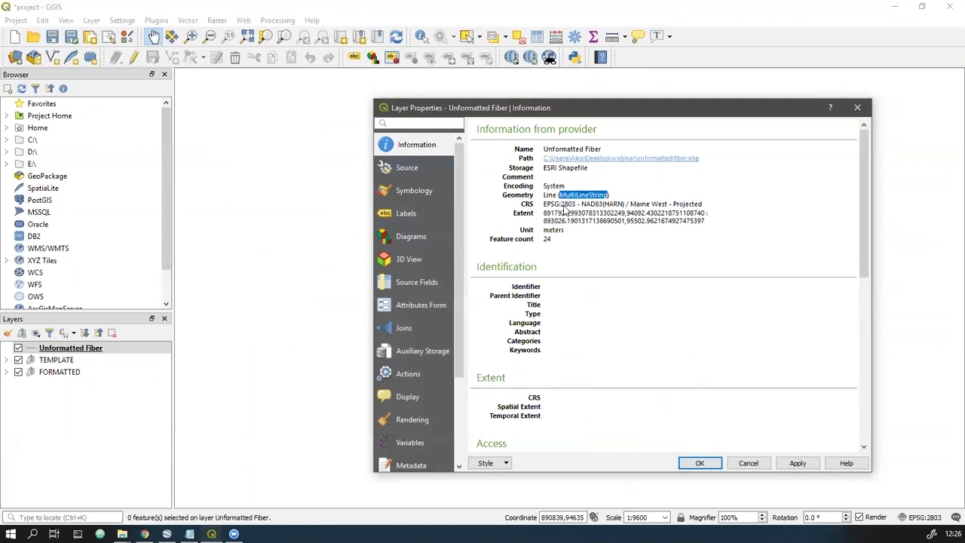
{"action": "left_click_drag", "start_coordinate": [545, 206], "coordinate": [578, 207]}
{"action": "left_click", "coordinate": [558, 208]}
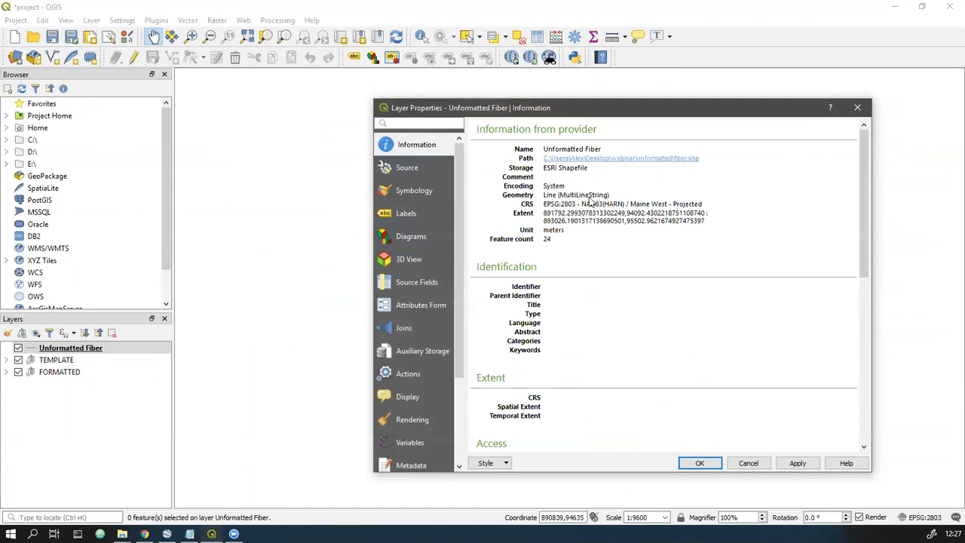
{"action": "left_click", "coordinate": [696, 463]}
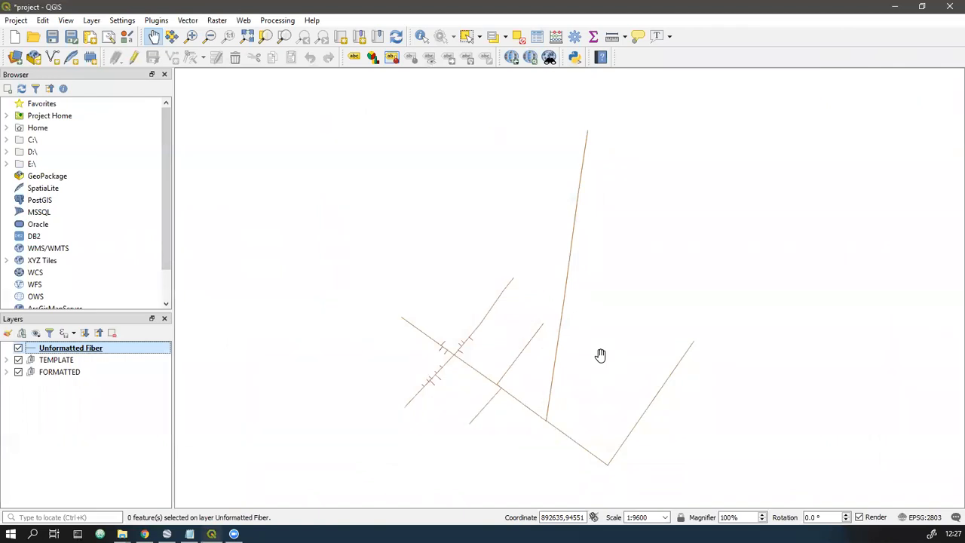
- Find the Reproject layer algorithm and reproject Unformatted Fiber to EPSG:4326 - WGS 84 as a temporary layer
{"action": "left_click", "coordinate": [273, 23]}
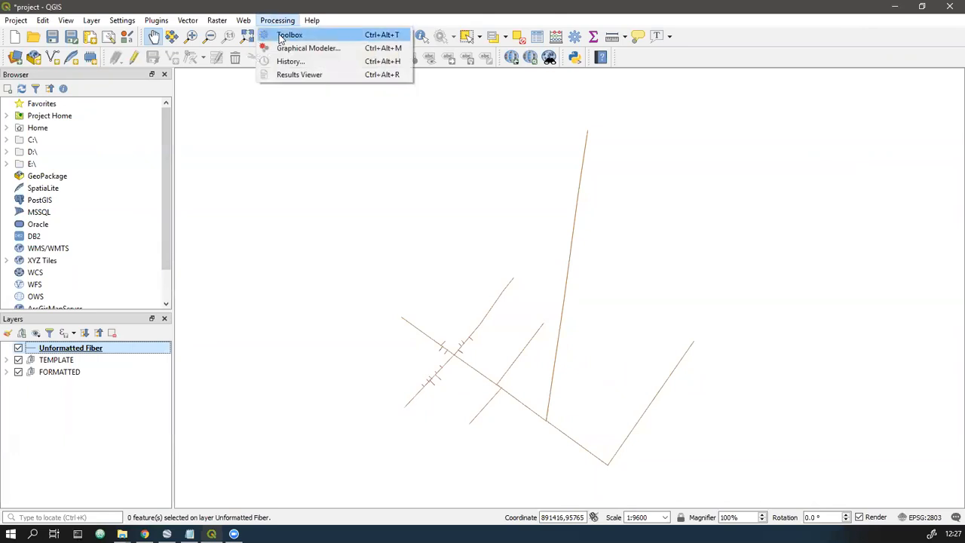
{"action": "left_click", "coordinate": [289, 35]}
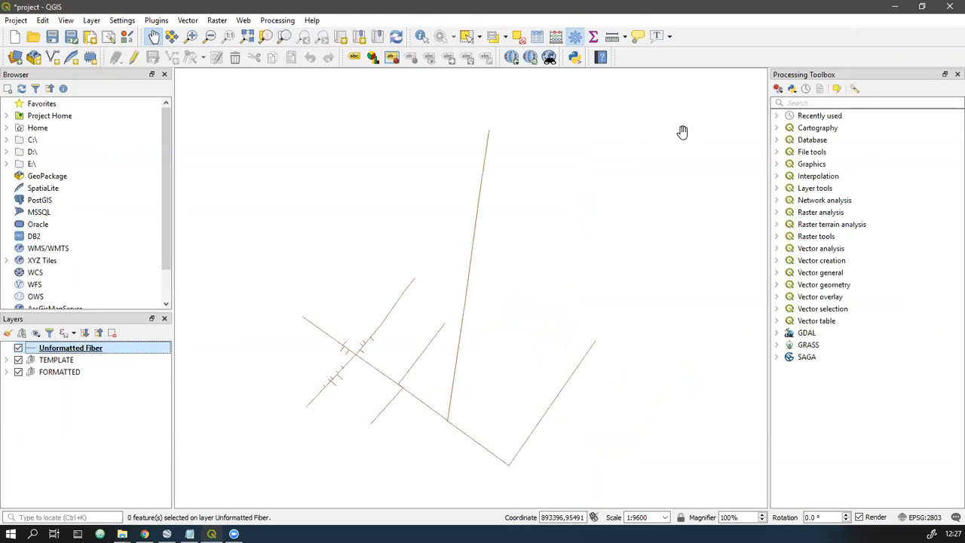
{"action": "left_click", "coordinate": [806, 102]}
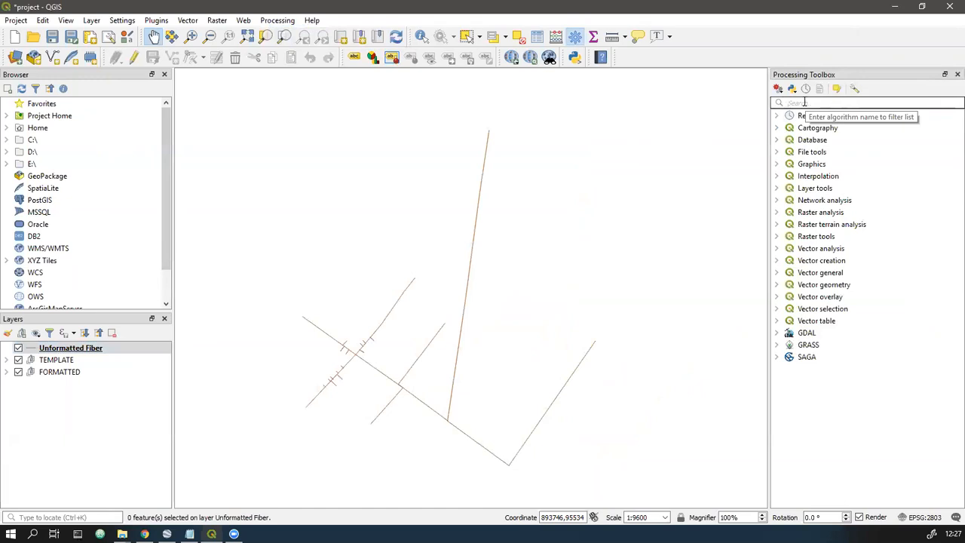
{"action": "type", "text": "reproject"}
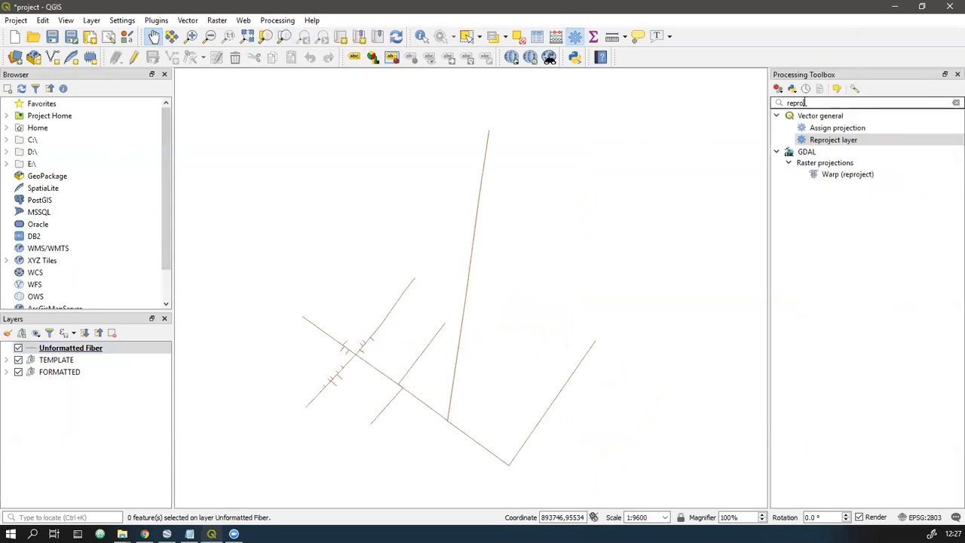
{"action": "double_click", "coordinate": [833, 141]}
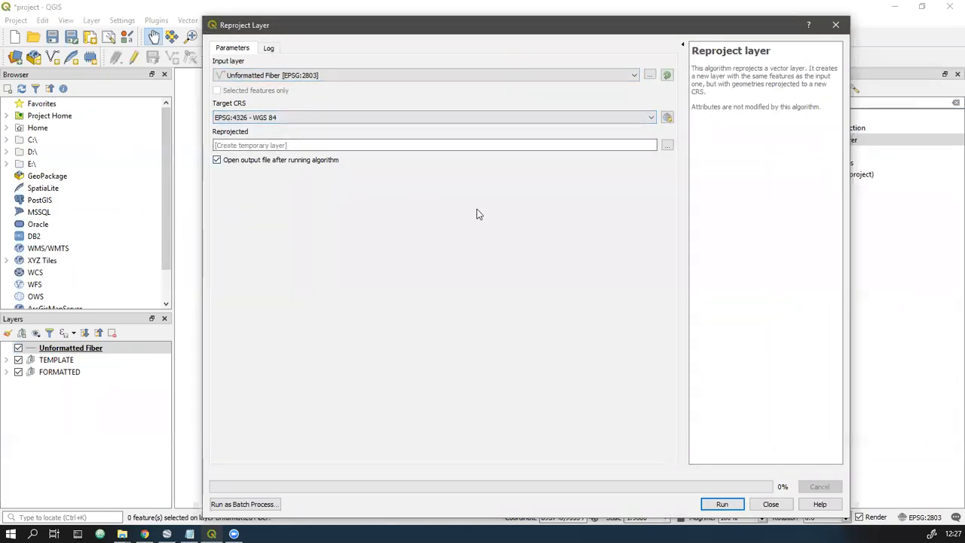
{"action": "left_click", "coordinate": [716, 505]}
{"action": "left_click", "coordinate": [835, 25]}
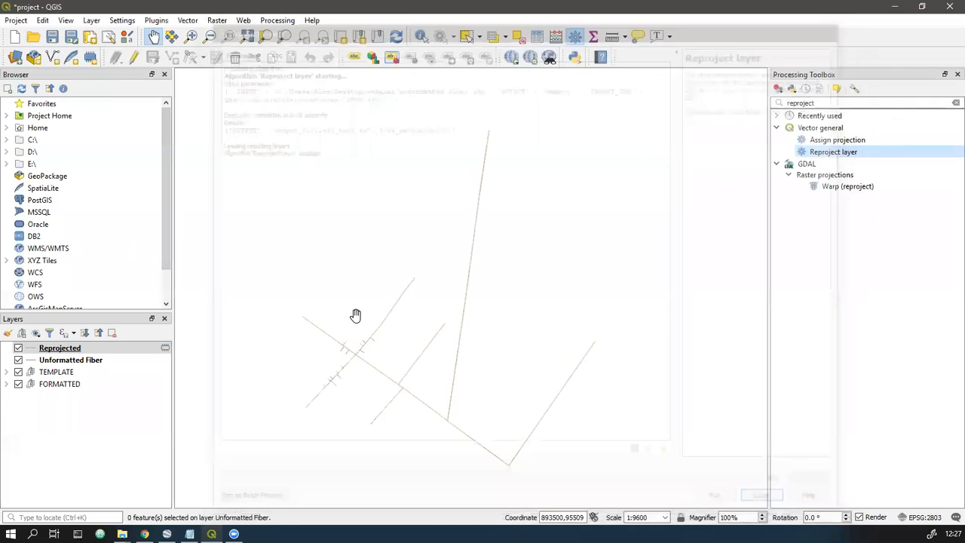
{"action": "left_click", "coordinate": [75, 348]}
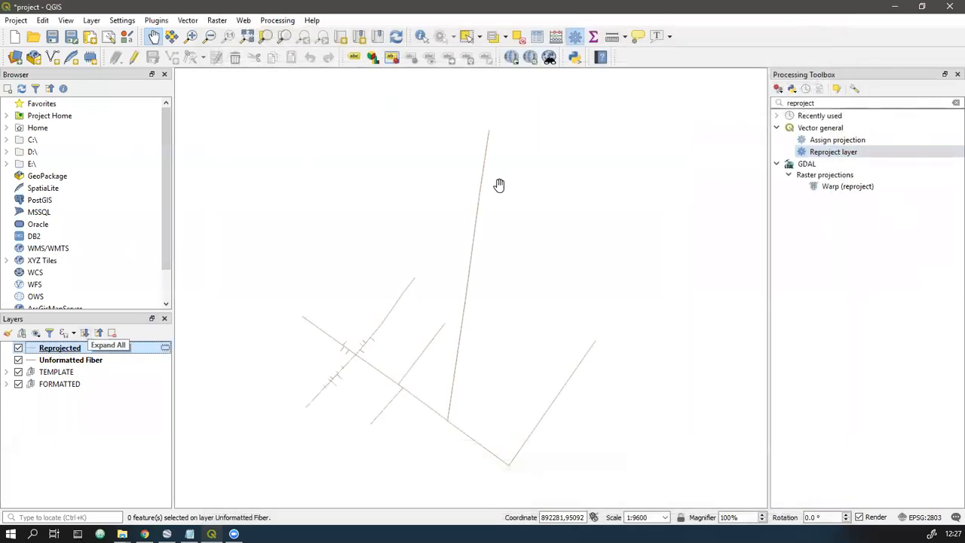
- Run Multipart to singleparts on the Reprojected layer, outputting a temporary layer
{"action": "left_click", "coordinate": [783, 102]}
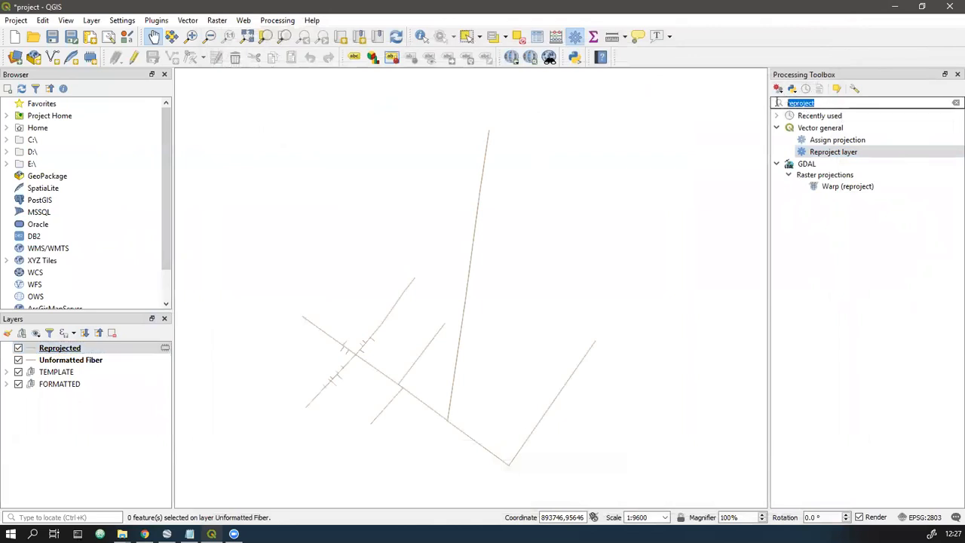
{"action": "type", "text": "multipart"}
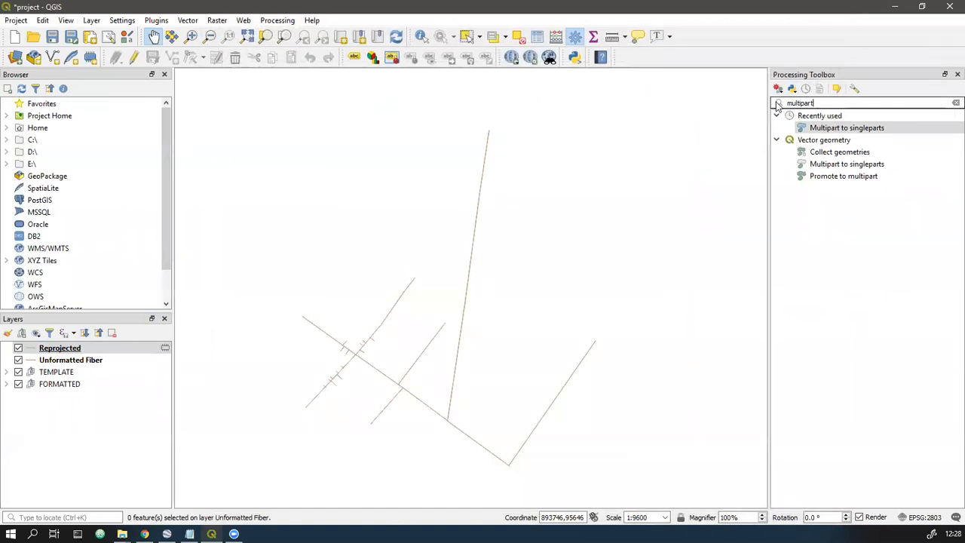
{"action": "double_click", "coordinate": [816, 127]}
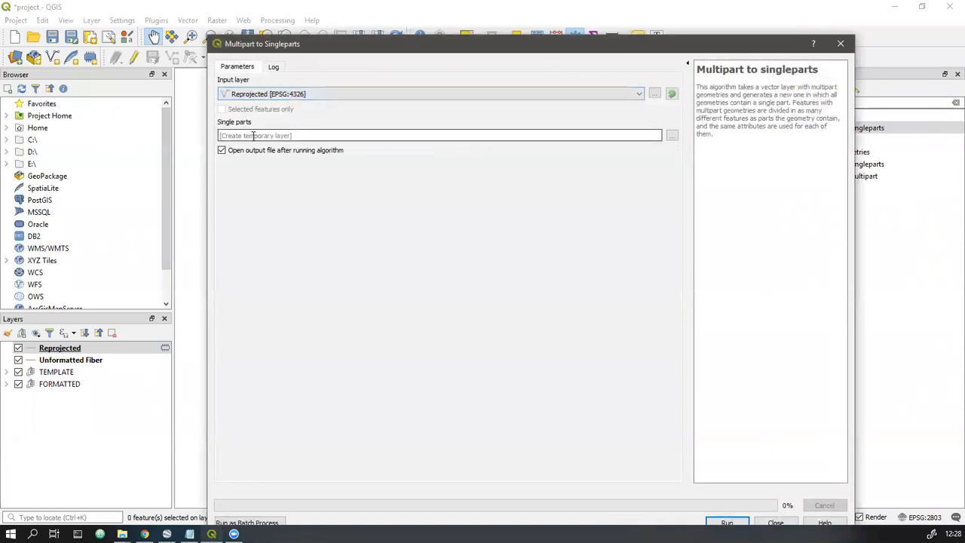
{"action": "left_click", "coordinate": [729, 523]}
{"action": "left_click", "coordinate": [775, 522]}
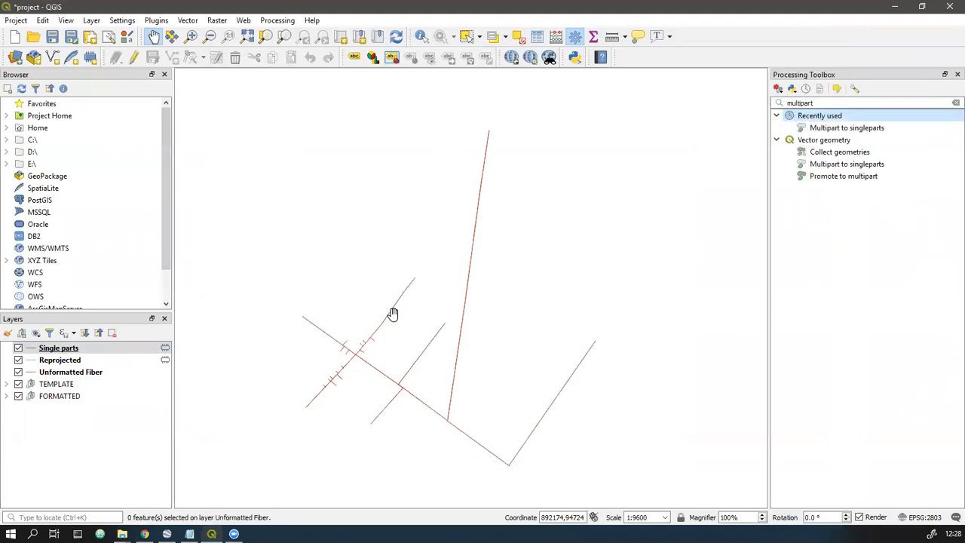
- Start Refactor fields on the Single parts layer and rename the id field to ID
{"action": "left_click_drag", "start_coordinate": [814, 102], "coordinate": [778, 105]}
{"action": "type", "text": "refactor"}
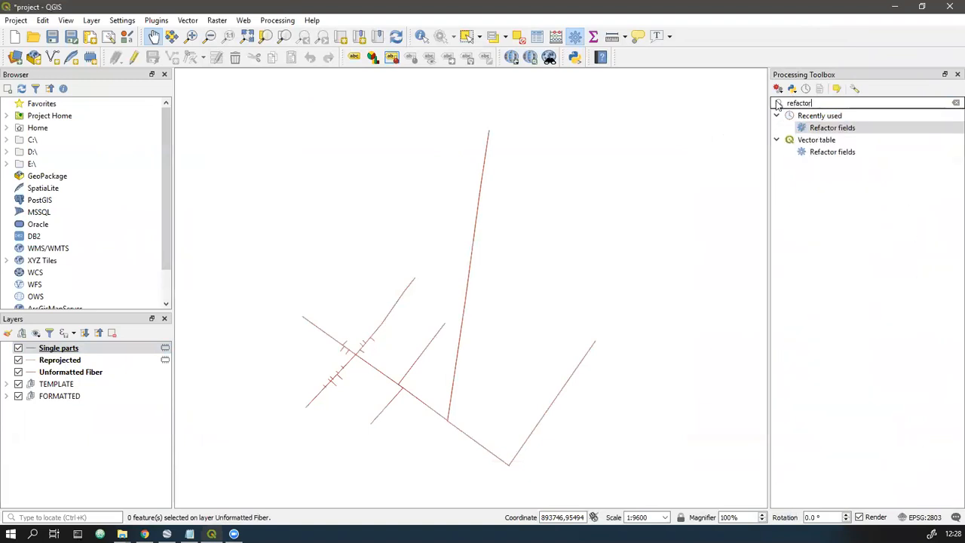
{"action": "double_click", "coordinate": [831, 128]}
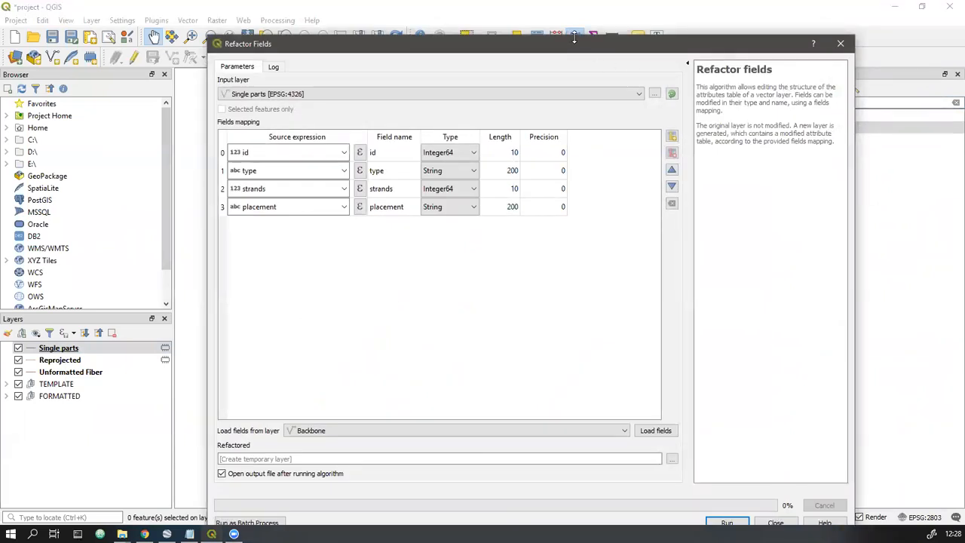
{"action": "left_click_drag", "start_coordinate": [558, 46], "coordinate": [545, 27]}
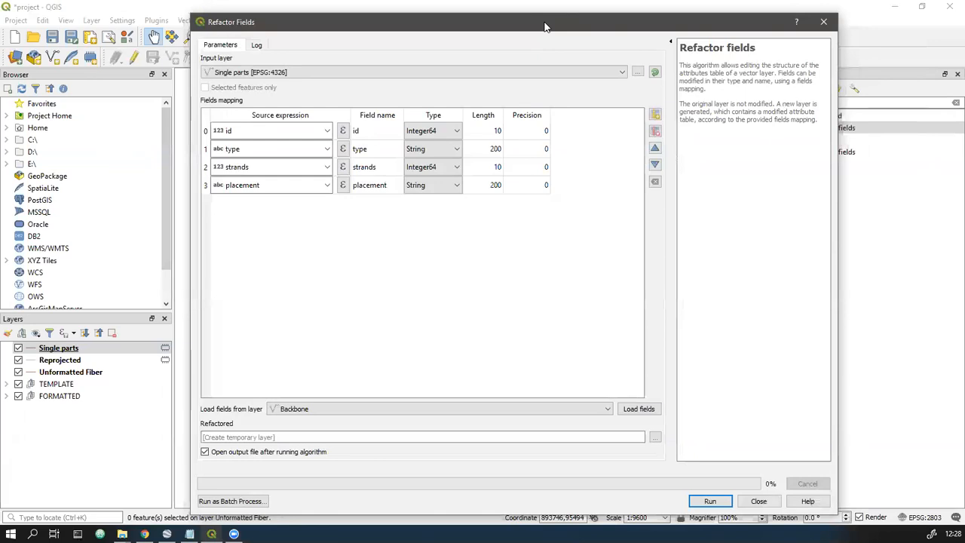
{"action": "double_click", "coordinate": [371, 132]}
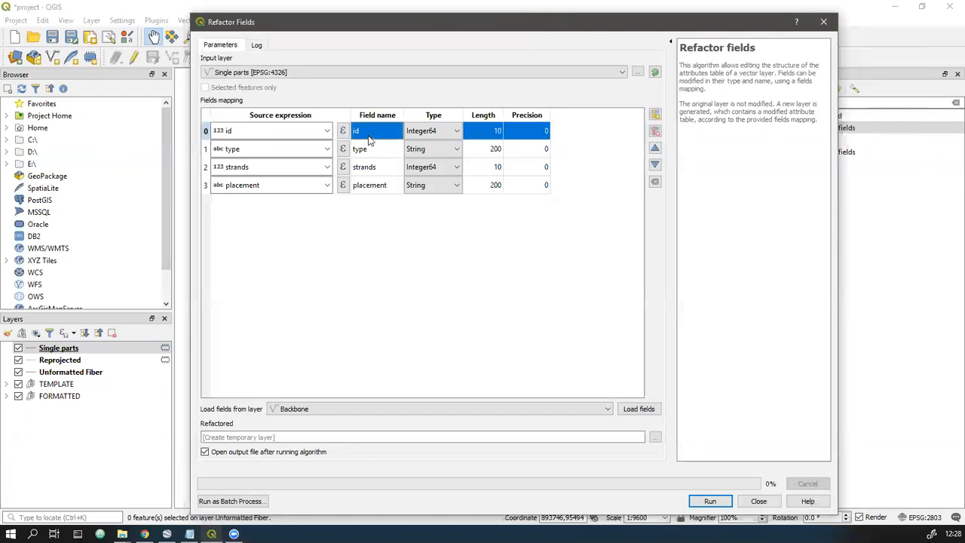
{"action": "type", "text": "ID"}
{"action": "key", "text": "Return"}
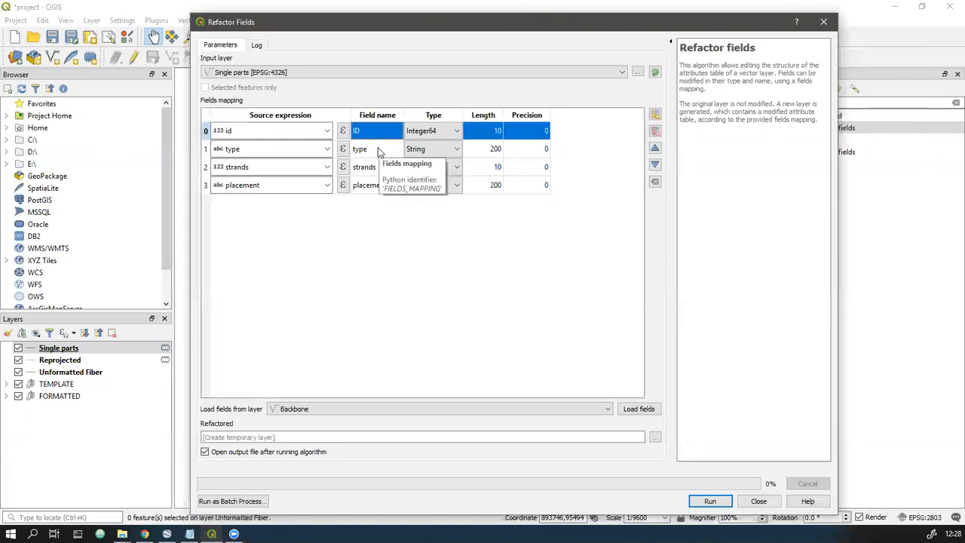
- Rename the strands field to Fiber Capacity and placement to Placement, then run Refactor fields to a temporary layer
{"action": "double_click", "coordinate": [380, 166]}
{"action": "type", "text": "SFiber Capacity"}
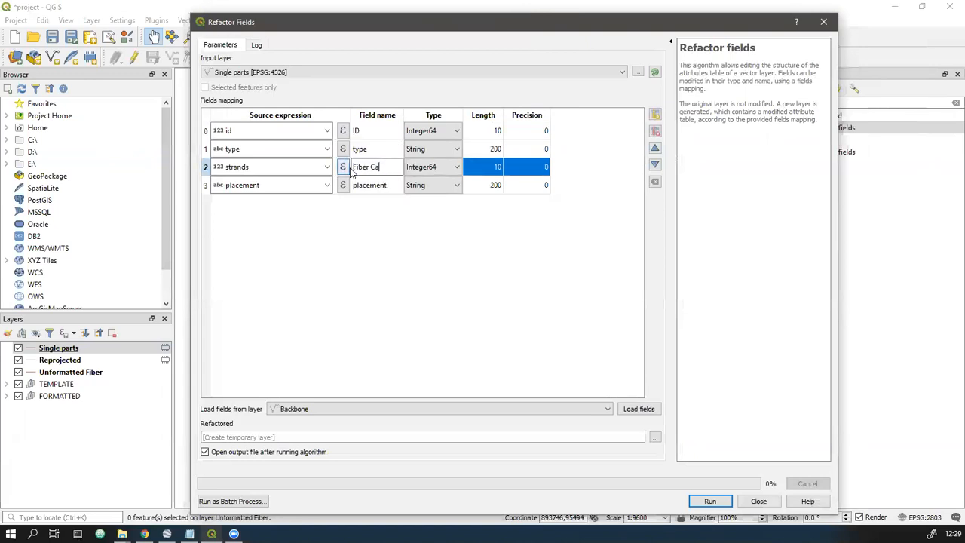
{"action": "key", "text": "Return"}
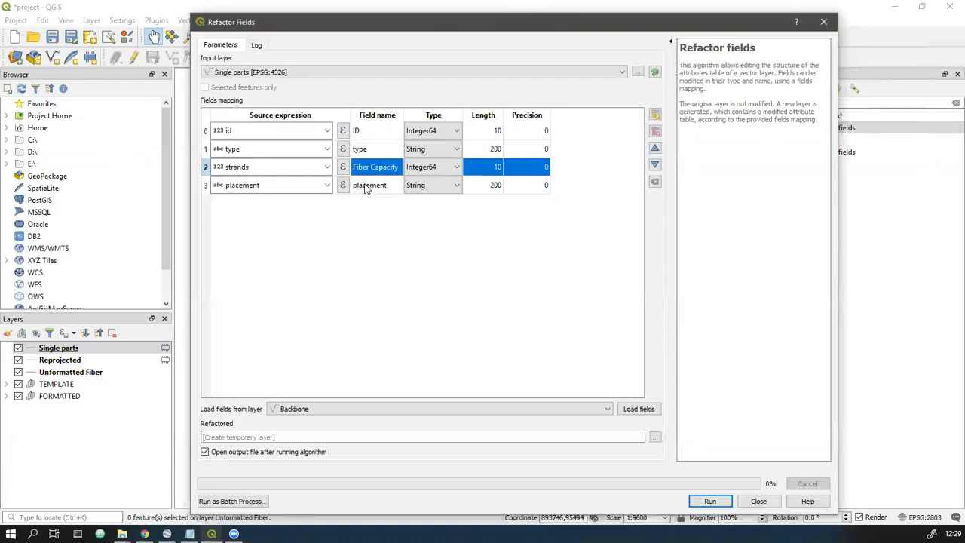
{"action": "double_click", "coordinate": [370, 184]}
{"action": "type", "text": "Placement"}
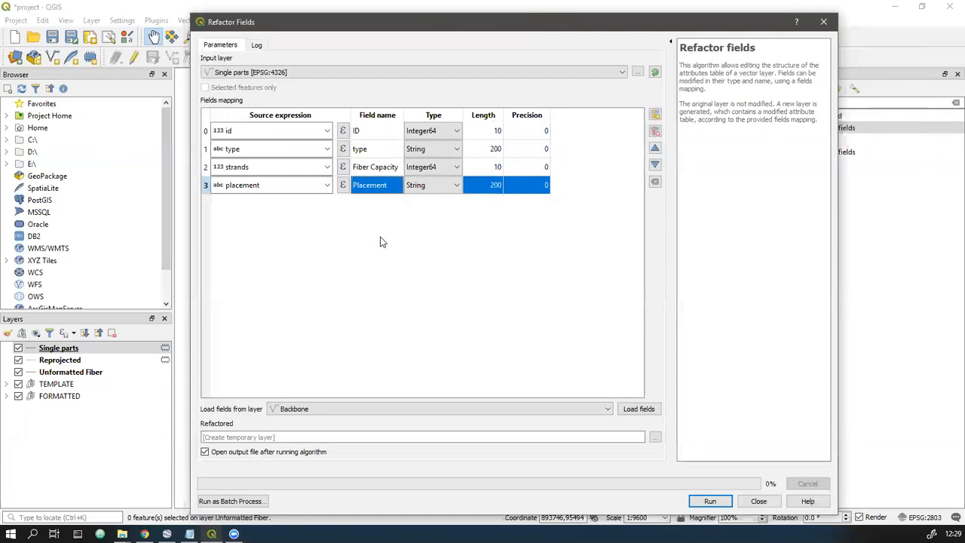
{"action": "key", "text": "Return"}
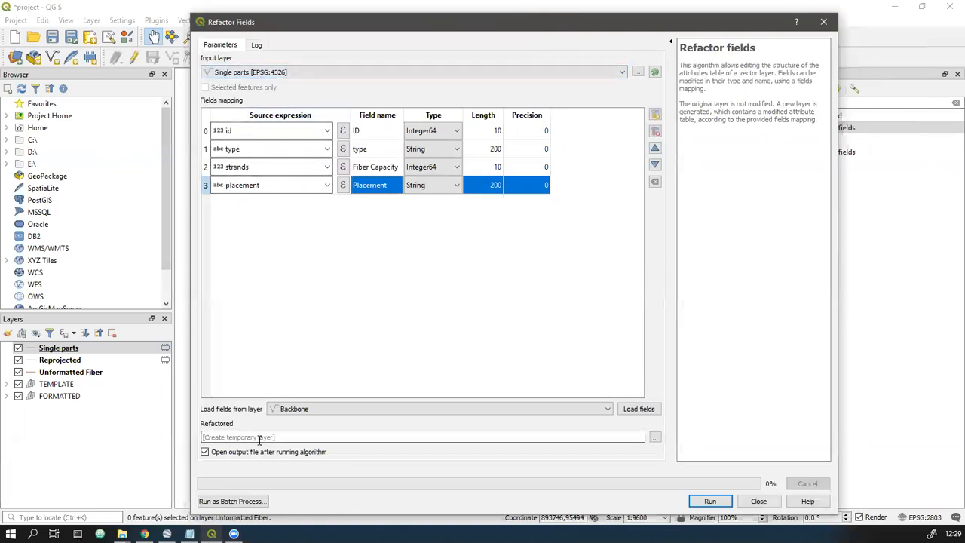
{"action": "left_click", "coordinate": [709, 502]}
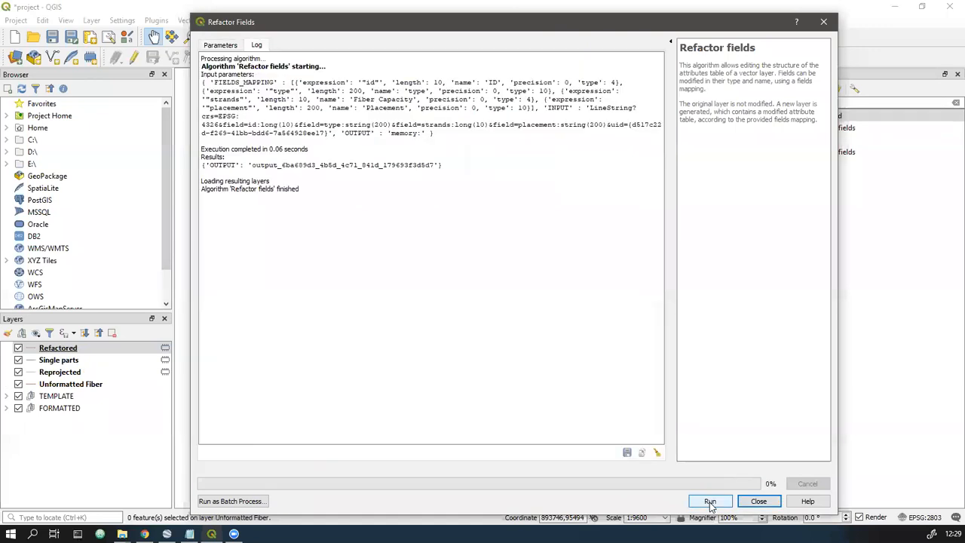
{"action": "left_click", "coordinate": [758, 501]}
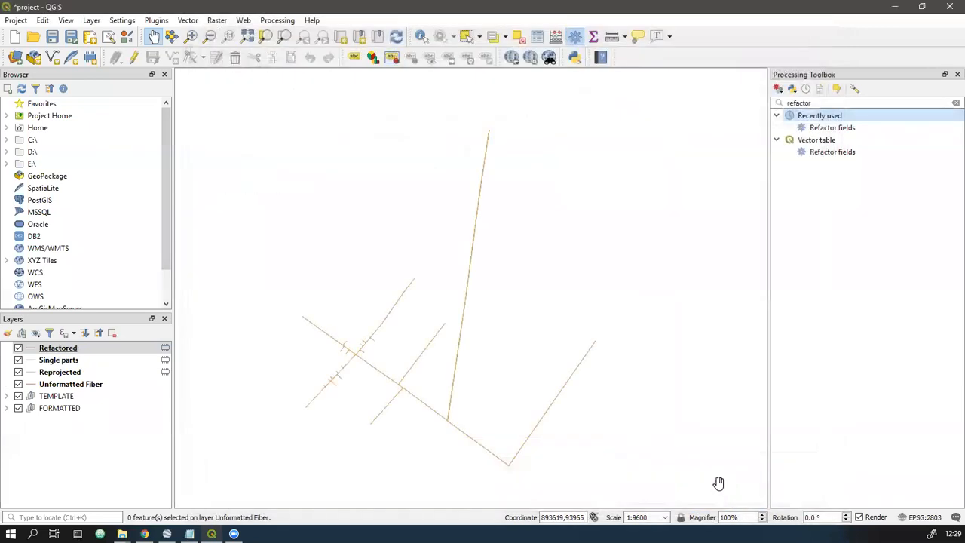
- Open the Refactored layer's attribute table, sort it by type and review the Backbone, Drop and Lateral records
{"action": "right_click", "coordinate": [75, 352]}
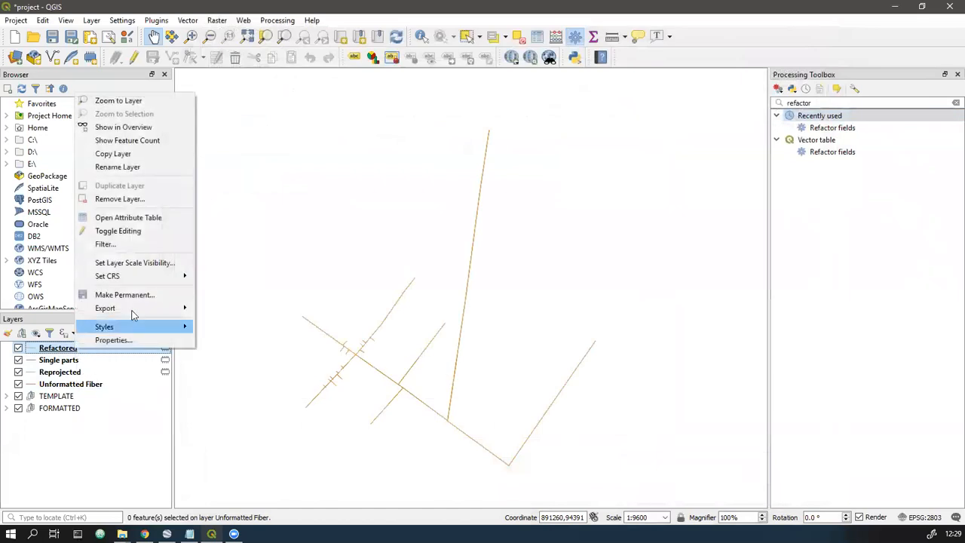
{"action": "left_click", "coordinate": [142, 218]}
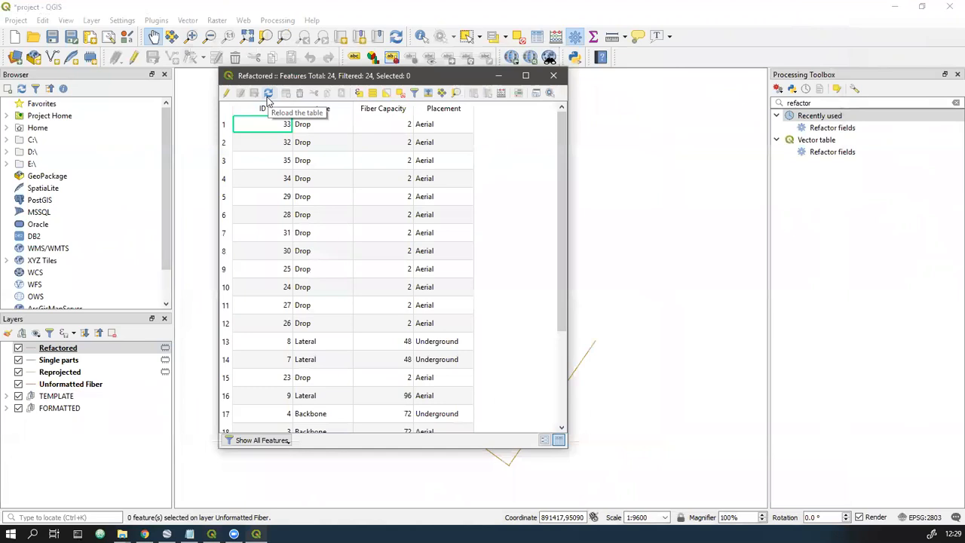
{"action": "left_click", "coordinate": [330, 111]}
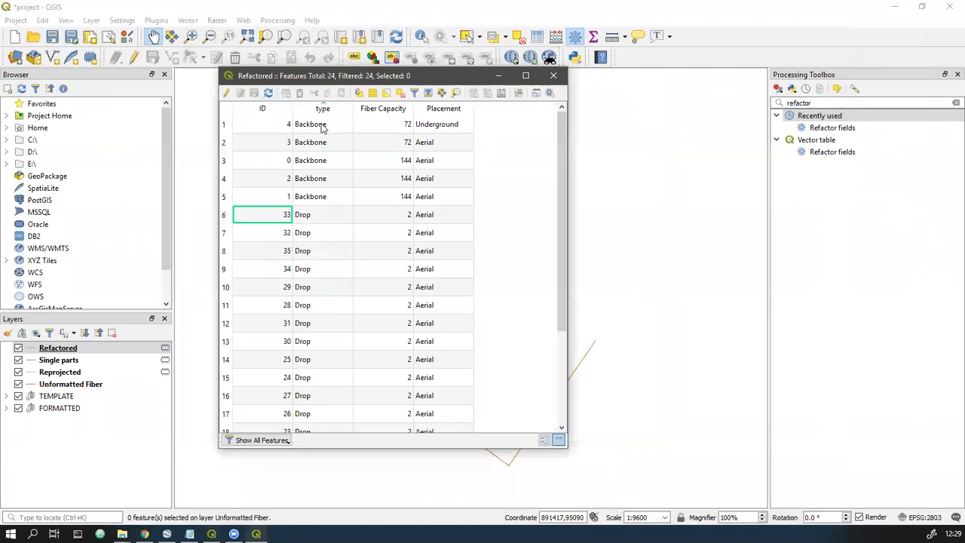
{"action": "scroll", "coordinate": [316, 192], "scroll_direction": "down", "scroll_amount": 3}
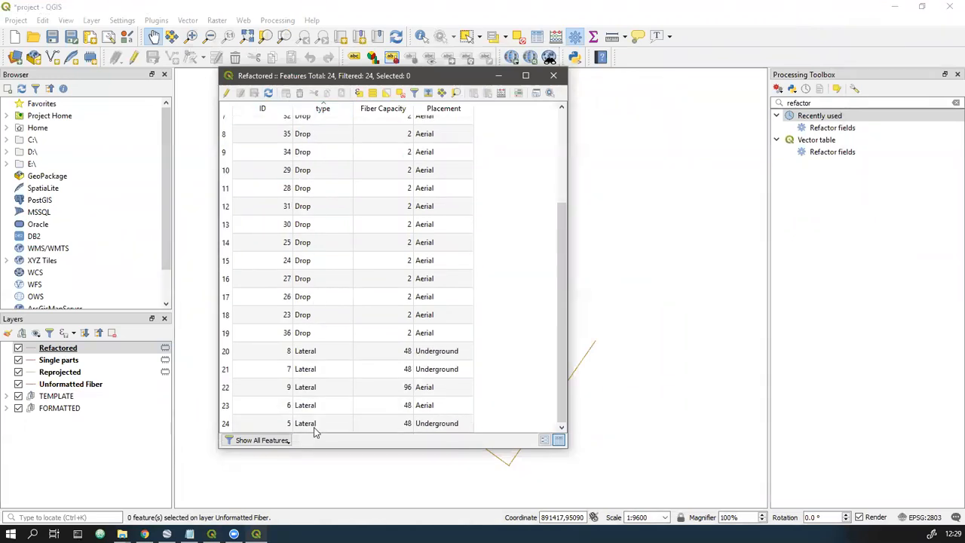
- Run Split vector layer on the Refactored layer using type as the unique ID field, saving the output to the webinar\extra folder
{"action": "left_click", "coordinate": [554, 78]}
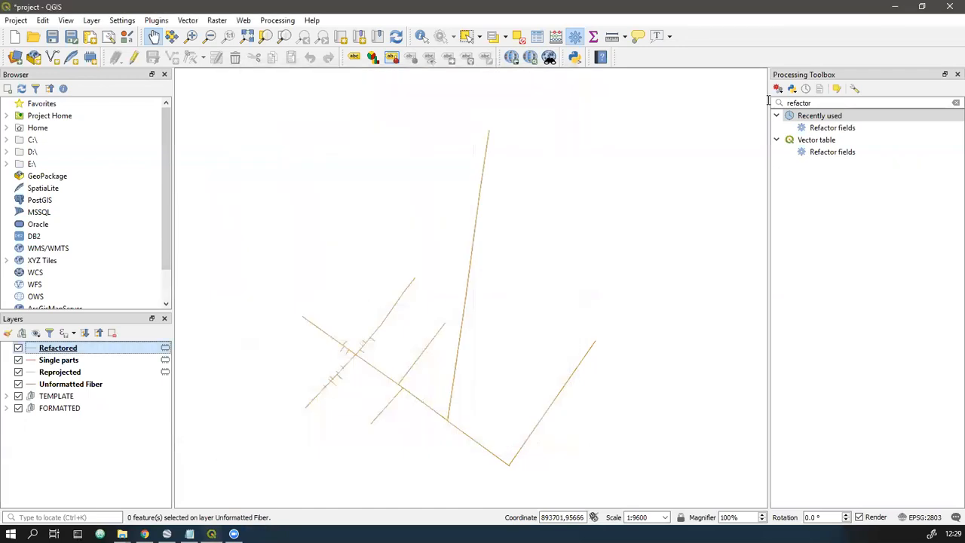
{"action": "left_click_drag", "start_coordinate": [813, 102], "coordinate": [774, 105]}
{"action": "type", "text": "split vector"}
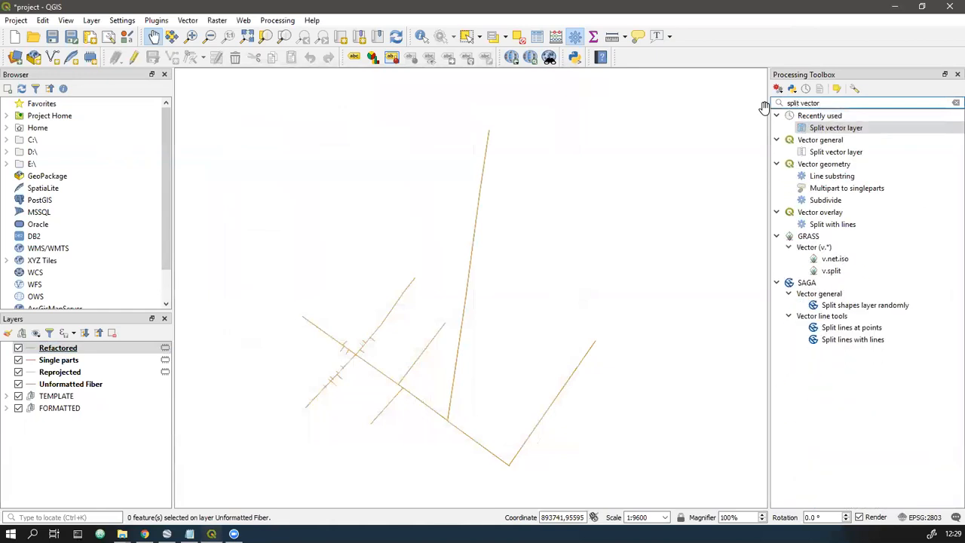
{"action": "double_click", "coordinate": [837, 129]}
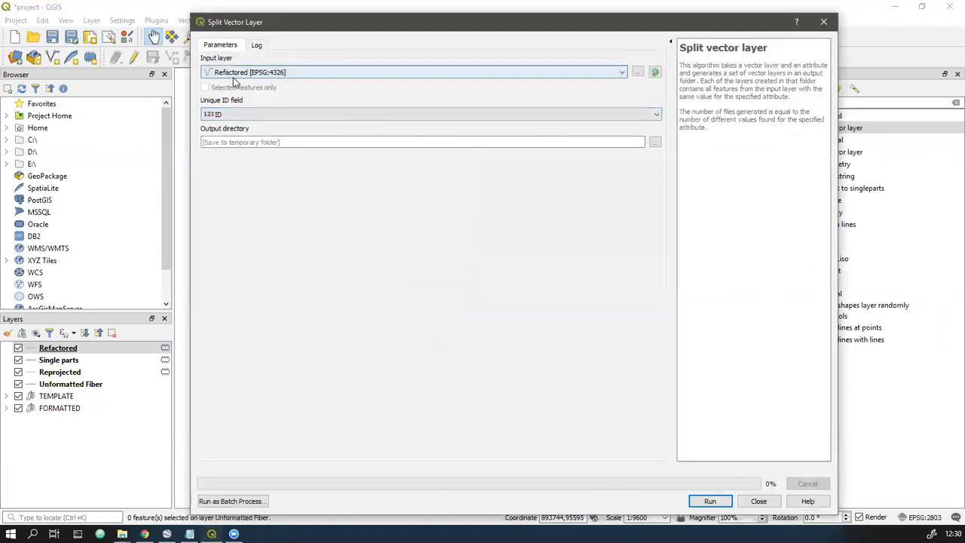
{"action": "left_click", "coordinate": [238, 116]}
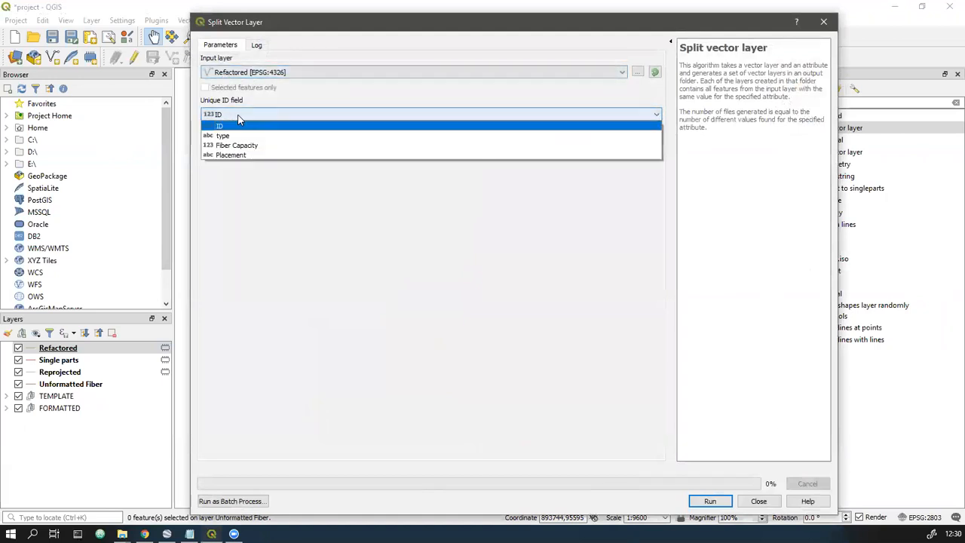
{"action": "left_click", "coordinate": [233, 136]}
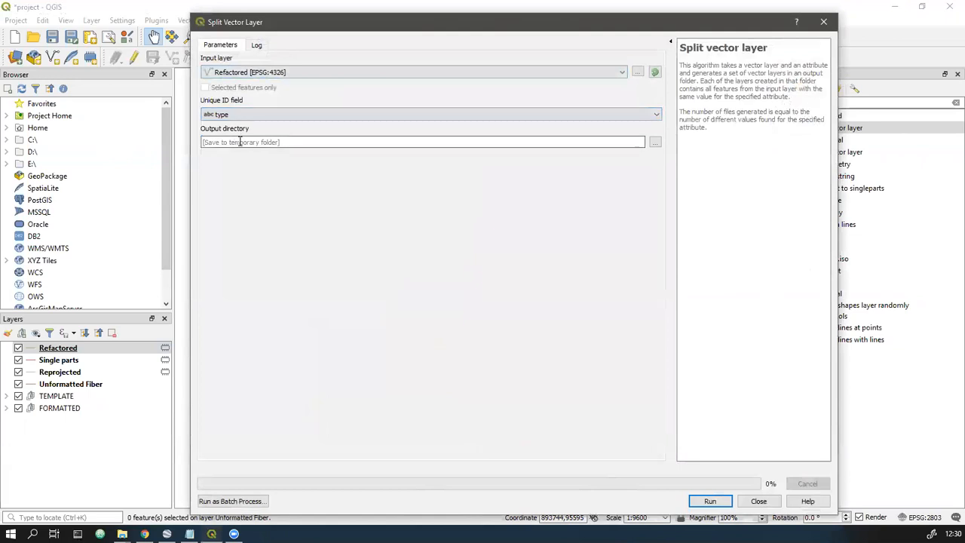
{"action": "left_click", "coordinate": [654, 142]}
{"action": "scroll", "coordinate": [288, 148], "scroll_direction": "up", "scroll_amount": 2}
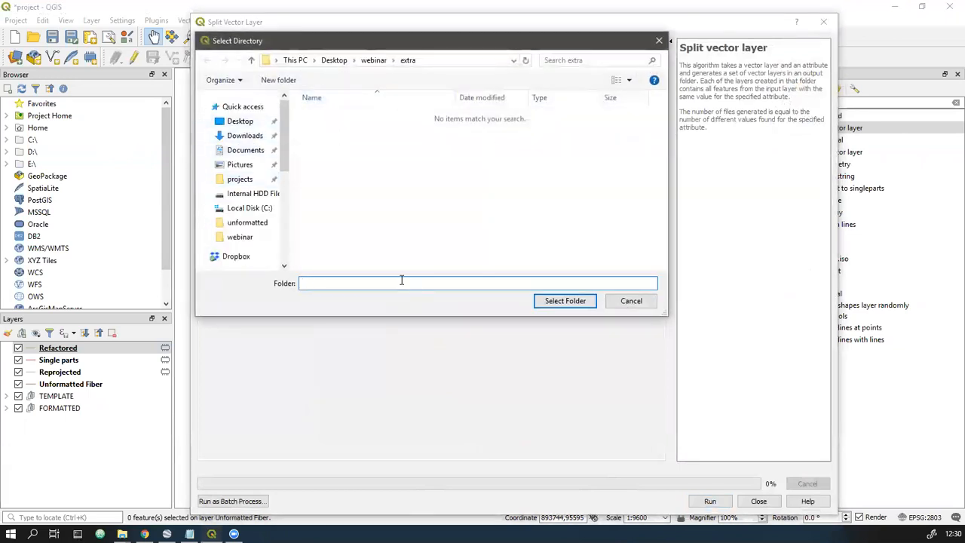
{"action": "left_click", "coordinate": [544, 304]}
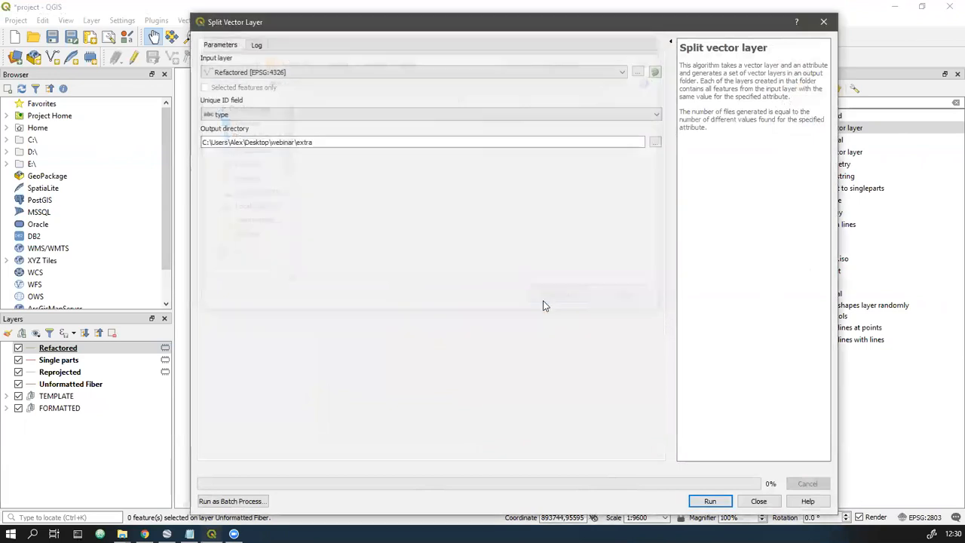
{"action": "left_click", "coordinate": [711, 502]}
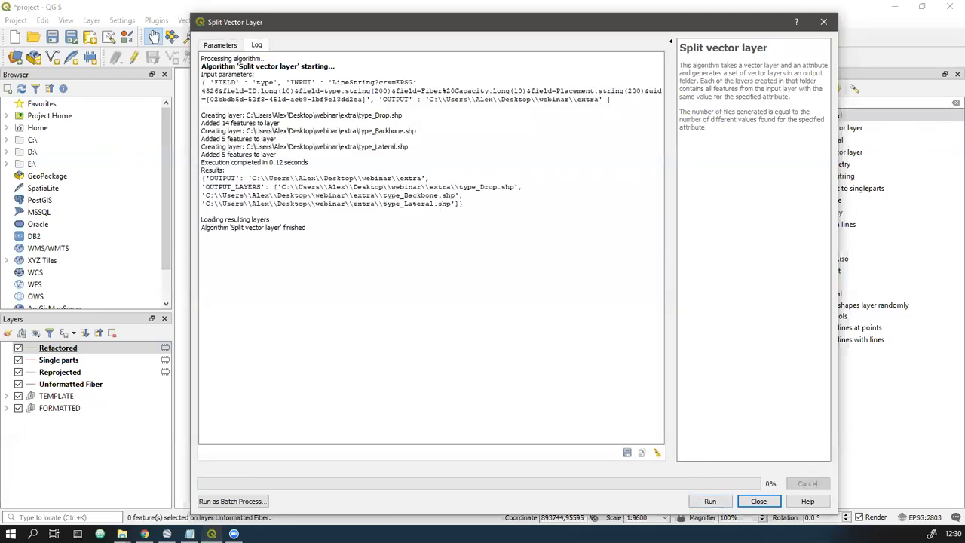
- Open the extra folder in File Explorer and review the Backbone, Drop and Lateral shapefile file sets
{"action": "left_click_drag", "start_coordinate": [964, 149], "coordinate": [514, 150]}
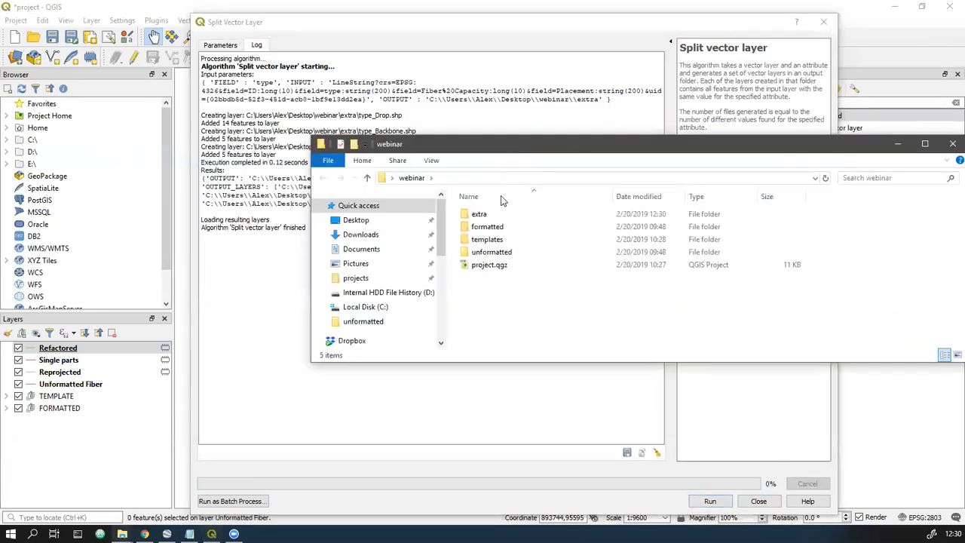
{"action": "double_click", "coordinate": [479, 214]}
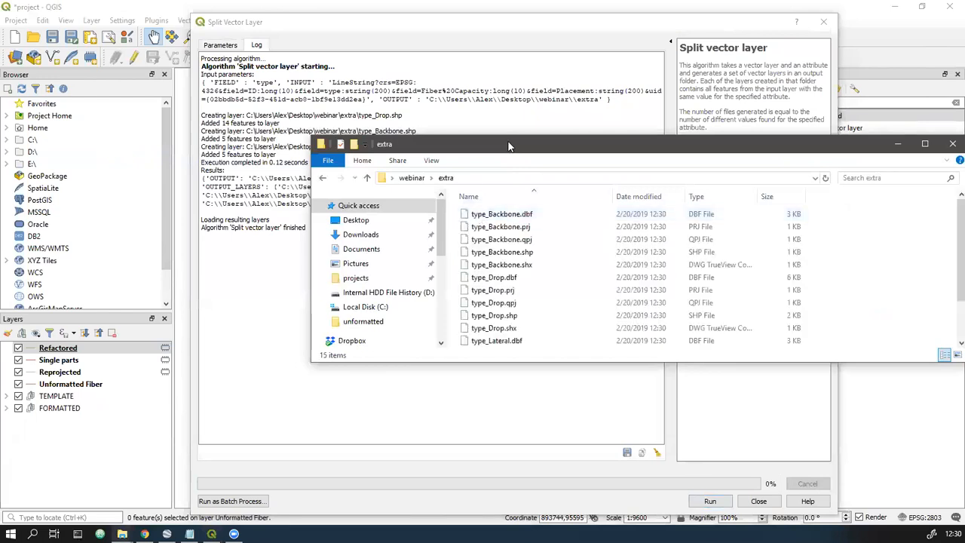
{"action": "left_click_drag", "start_coordinate": [509, 144], "coordinate": [477, 101]}
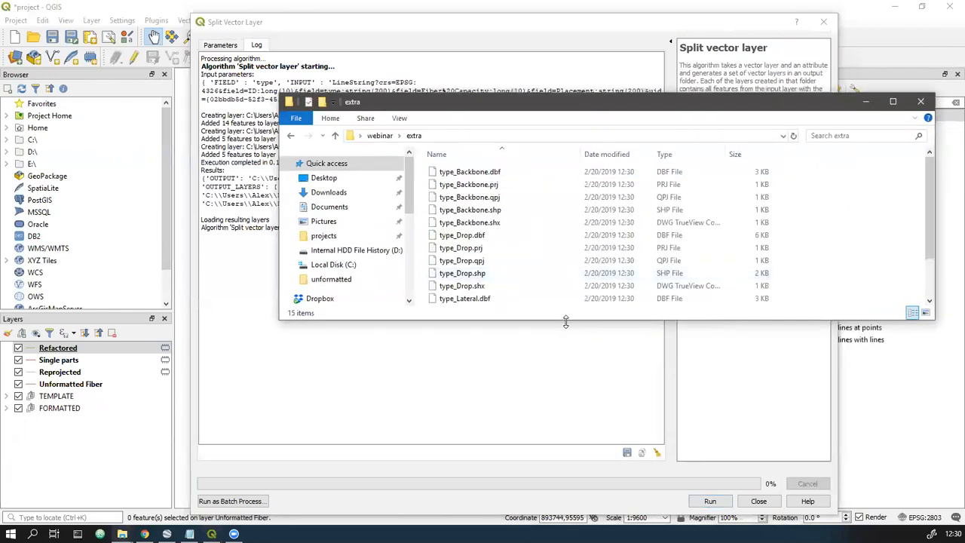
{"action": "left_click_drag", "start_coordinate": [565, 321], "coordinate": [565, 437]}
{"action": "left_click", "coordinate": [497, 172]}
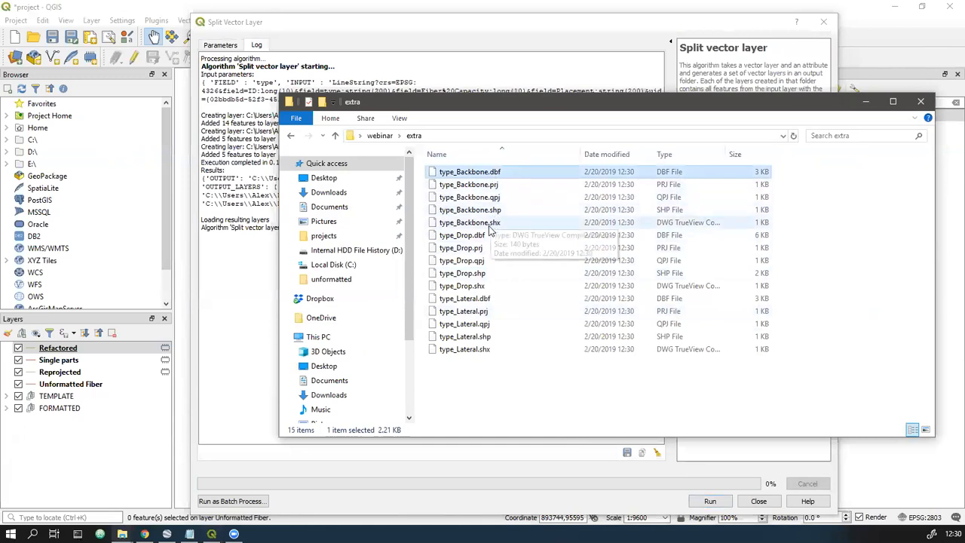
{"action": "left_click", "coordinate": [490, 224], "text": "shift"}
{"action": "left_click", "coordinate": [491, 235]}
{"action": "left_click", "coordinate": [488, 287], "text": "shift"}
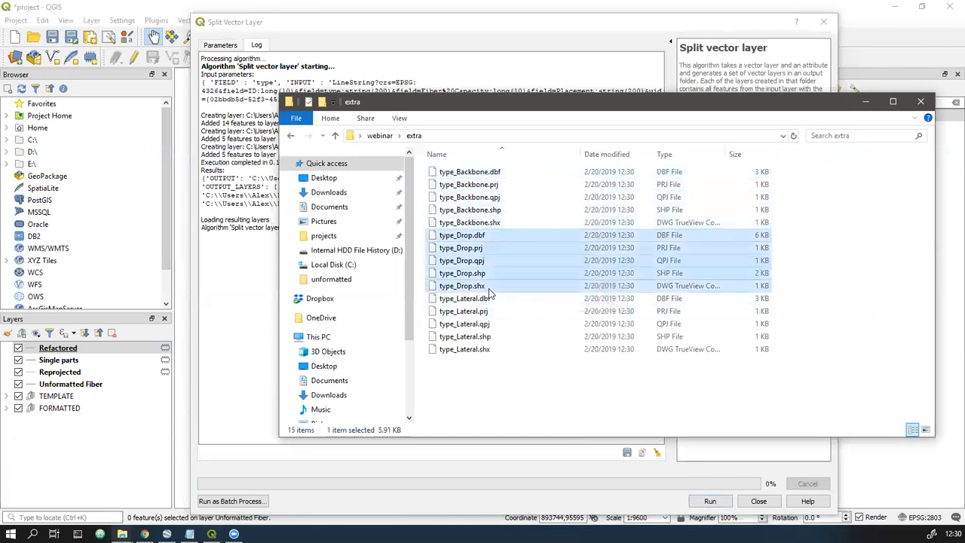
{"action": "left_click", "coordinate": [489, 299]}
{"action": "left_click", "coordinate": [486, 349], "text": "shift"}
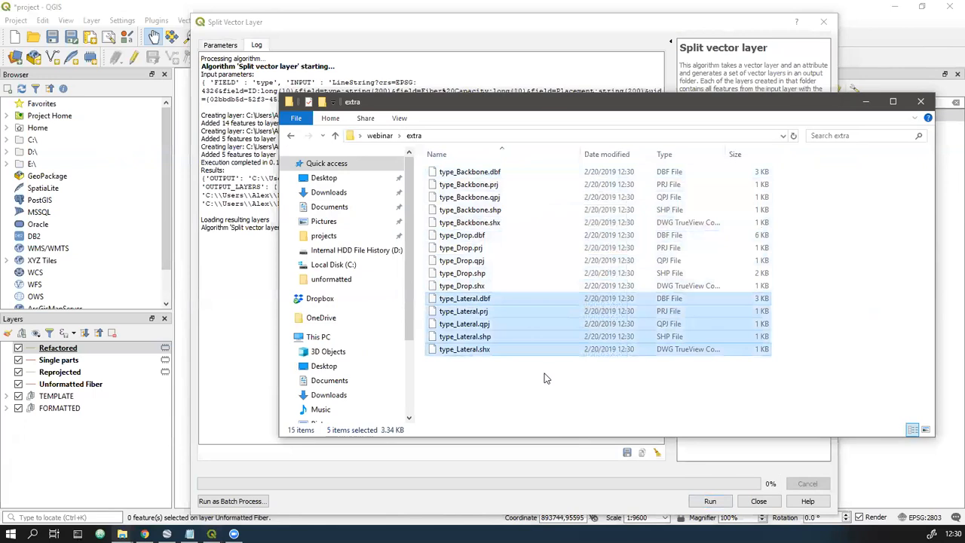
- Compress all the Backbone, Drop and Lateral shapefile files in the extra folder into one zipped folder
{"action": "left_click_drag", "start_coordinate": [494, 369], "coordinate": [496, 198]}
{"action": "right_click", "coordinate": [504, 221]}
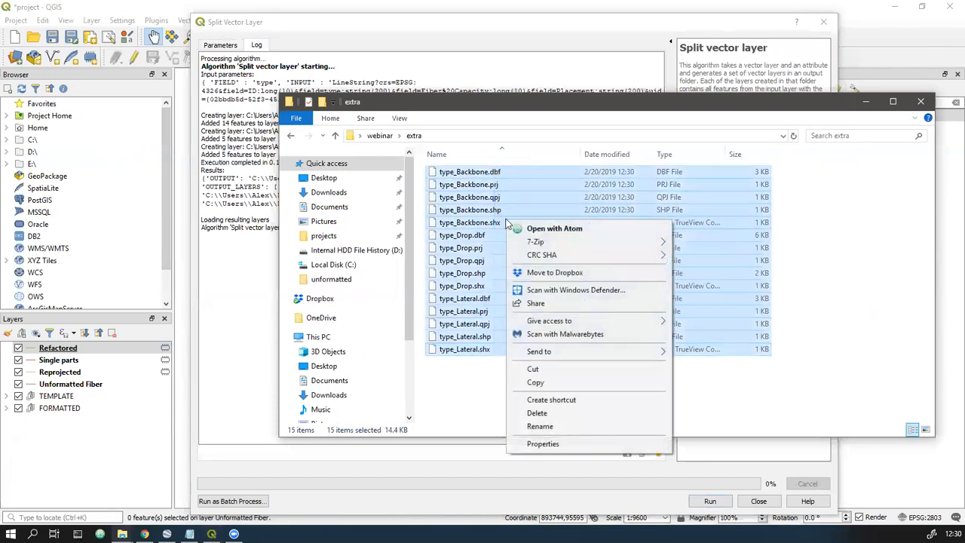
{"action": "mouse_move", "coordinate": [648, 352]}
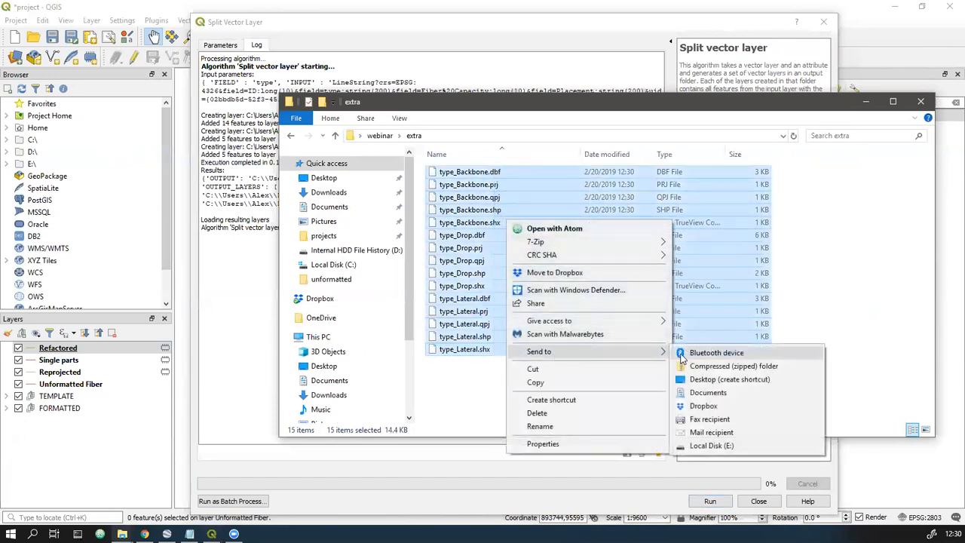
{"action": "left_click", "coordinate": [701, 366]}
{"action": "key", "text": "Return"}
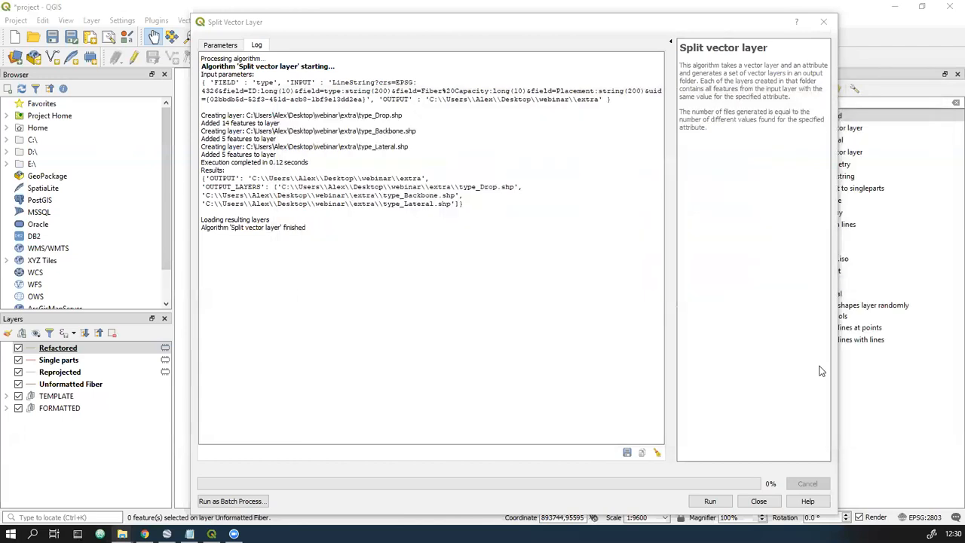
- Close the Split Vector Layer dialog and switch to the presentation's Feature Attributes slide
{"action": "left_click", "coordinate": [758, 501]}
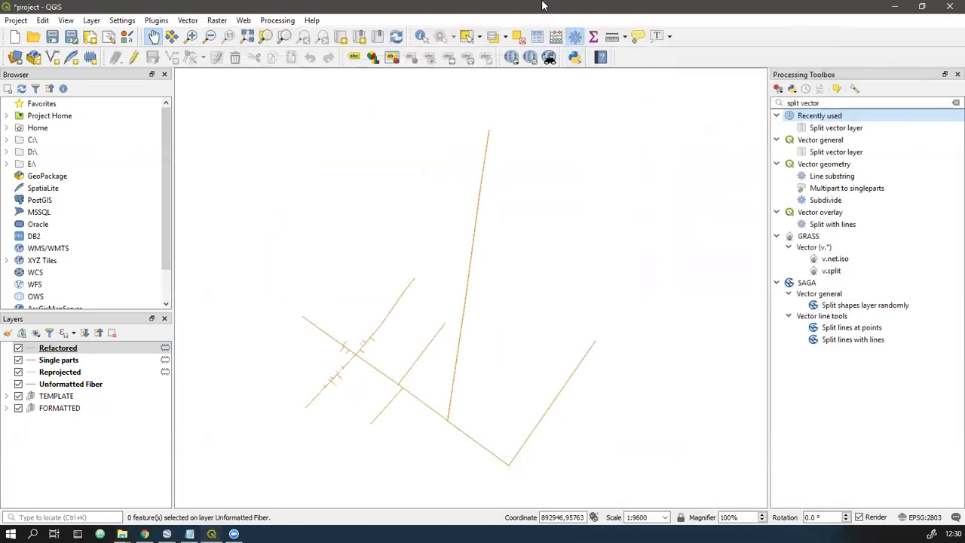
{"action": "key", "text": "alt+Tab"}
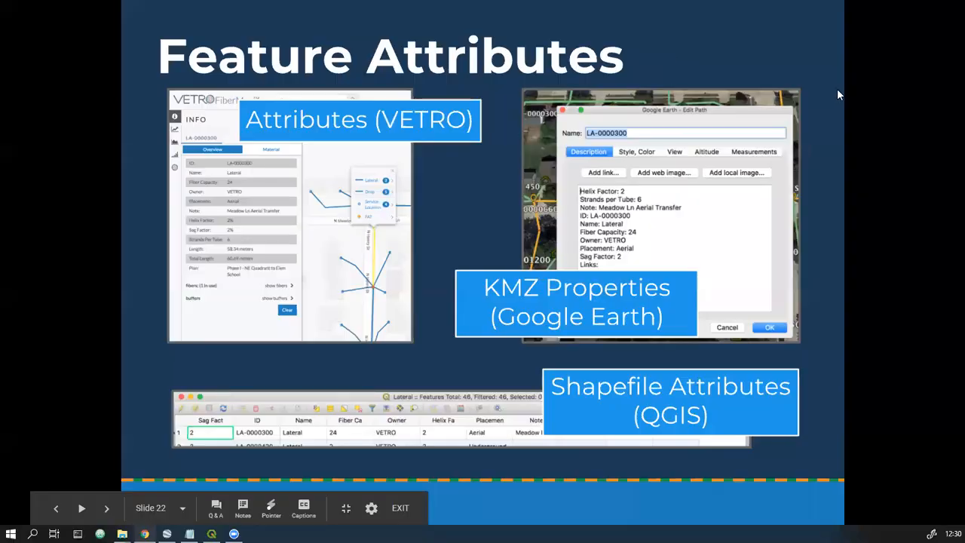